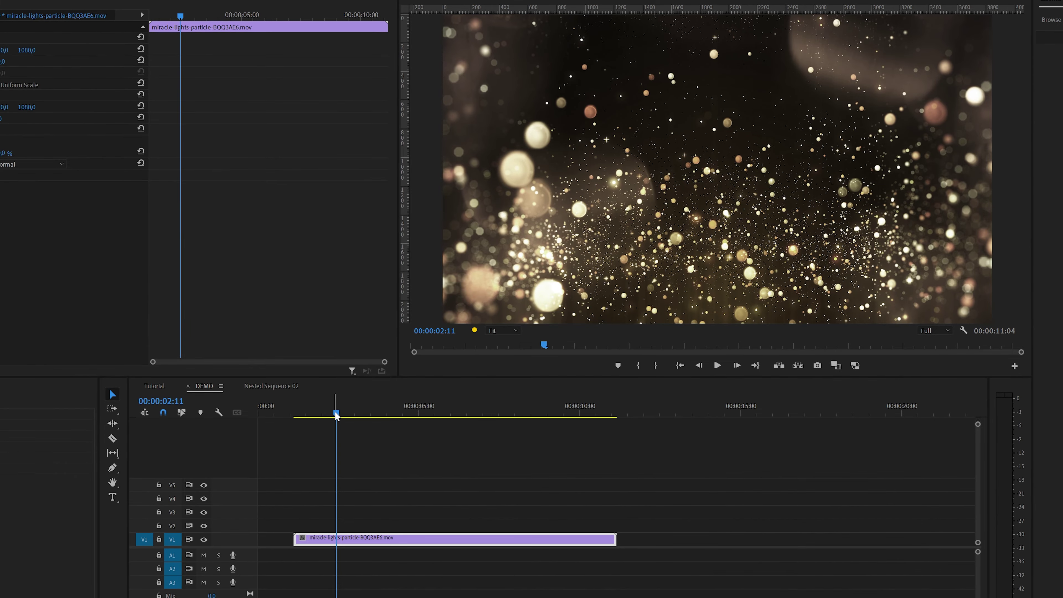
- Park the playhead at 00:00:03:01 and type 'Shiny' as a text title in the Program monitor
left_click_drag(336, 415, 524, 414)
left_click(355, 414)
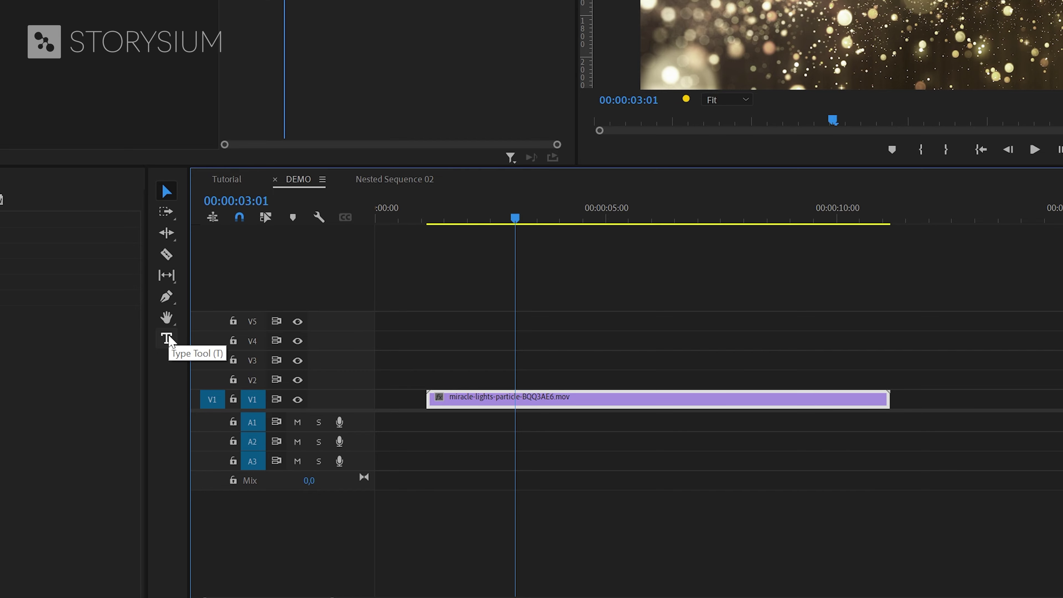
left_click(167, 338)
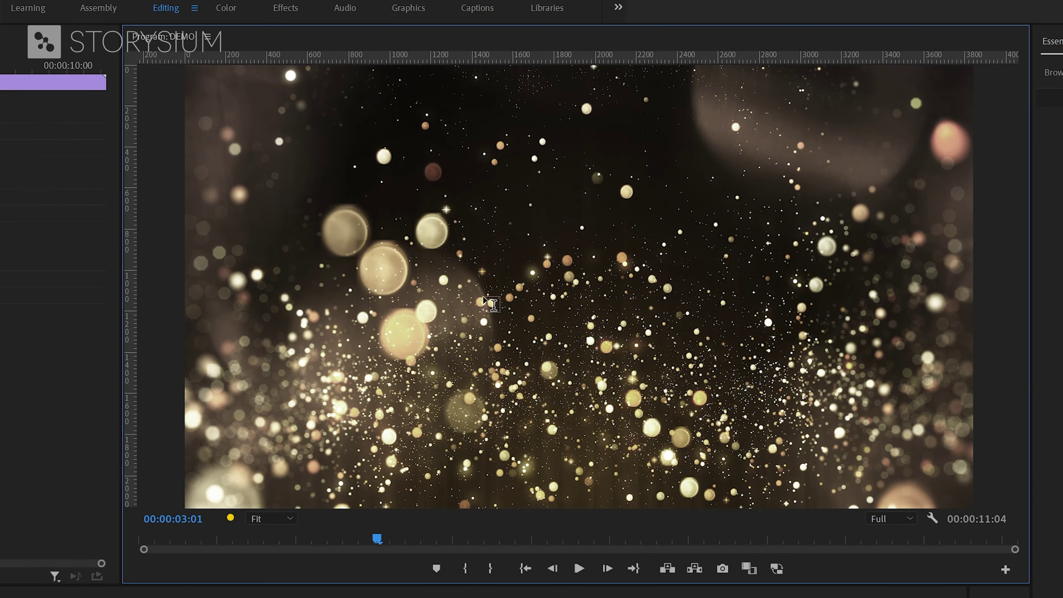
left_click(481, 322)
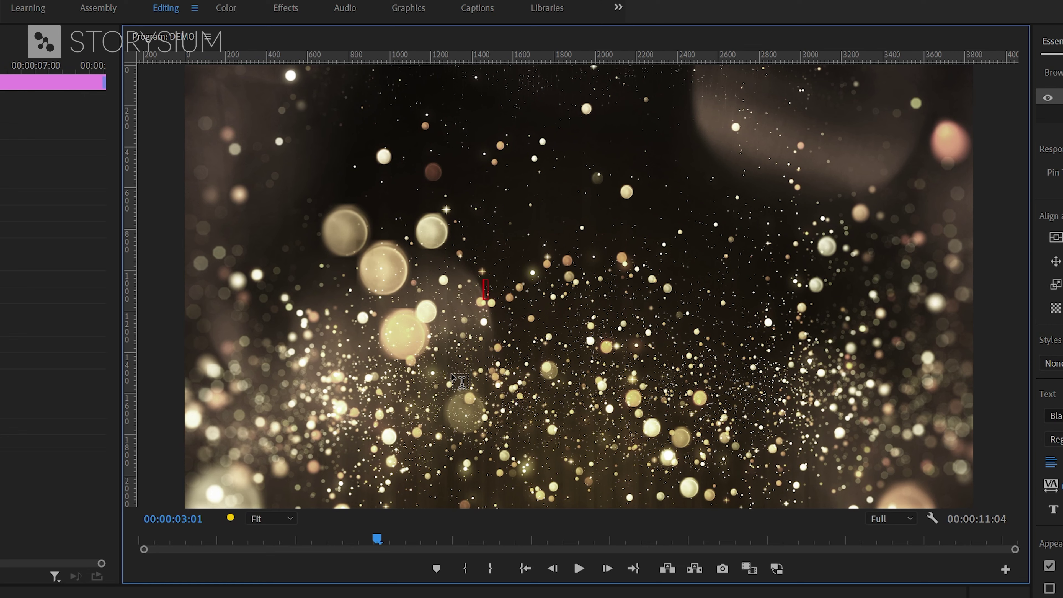
type("Shiny")
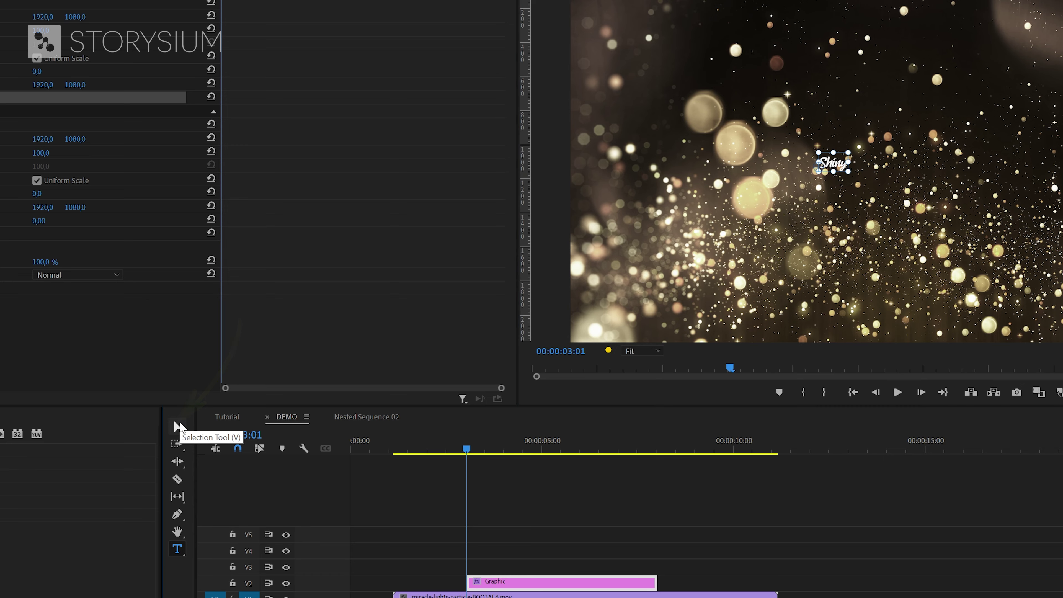
- Scale the Shiny text up to 1409 and centre it horizontally in the frame
left_click(177, 426)
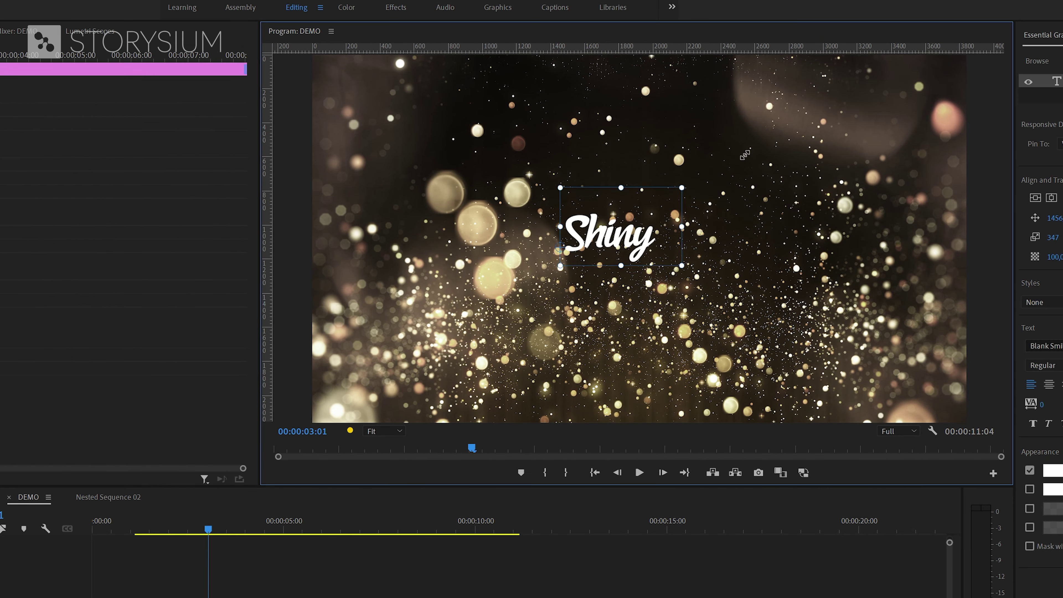
left_click_drag(745, 155, 888, 87)
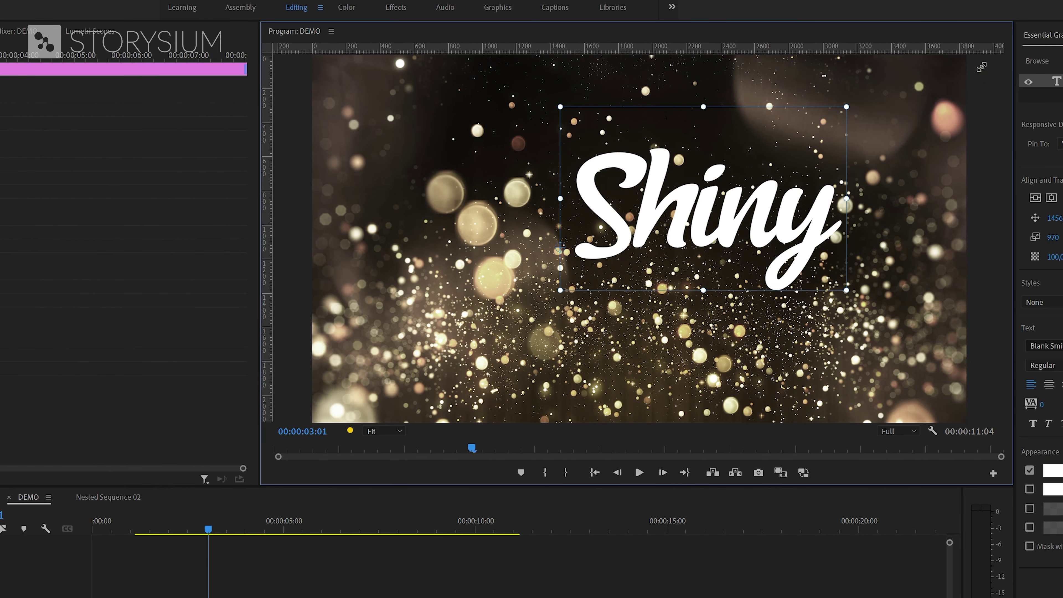
left_click_drag(472, 331, 457, 341)
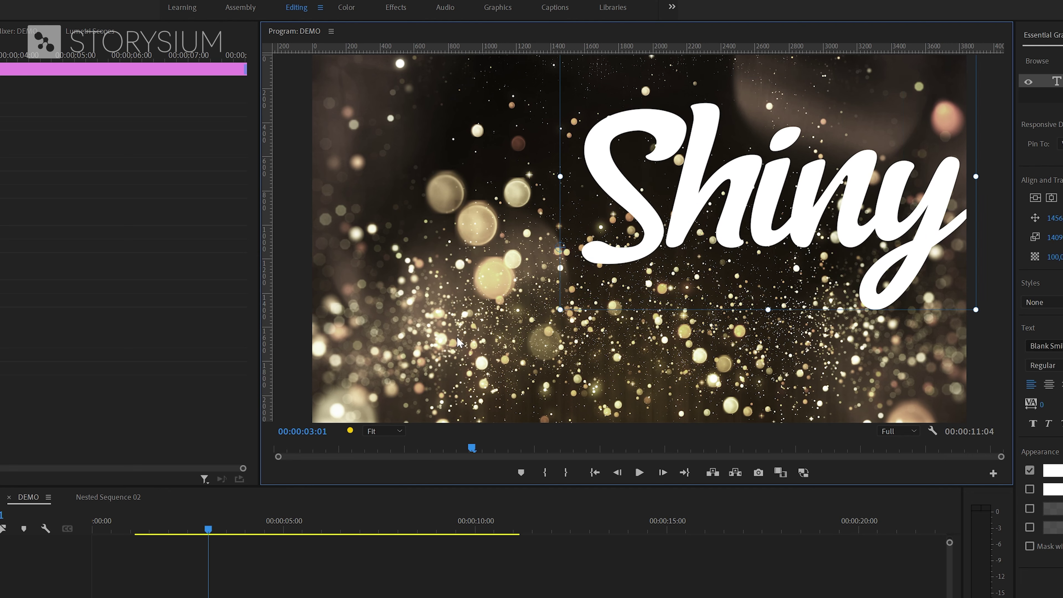
left_click_drag(812, 210, 677, 250)
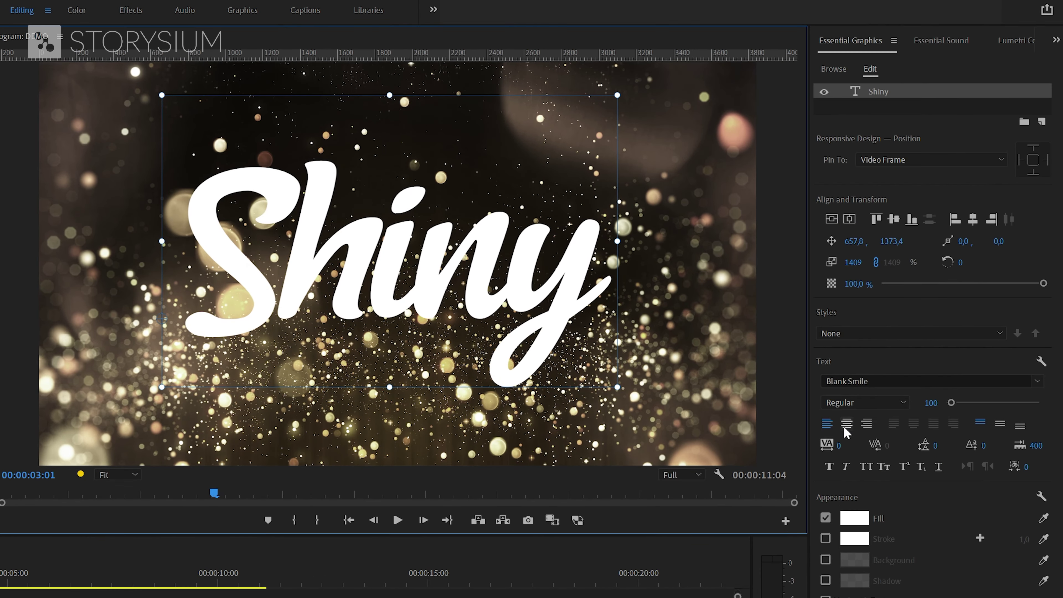
left_click(849, 218)
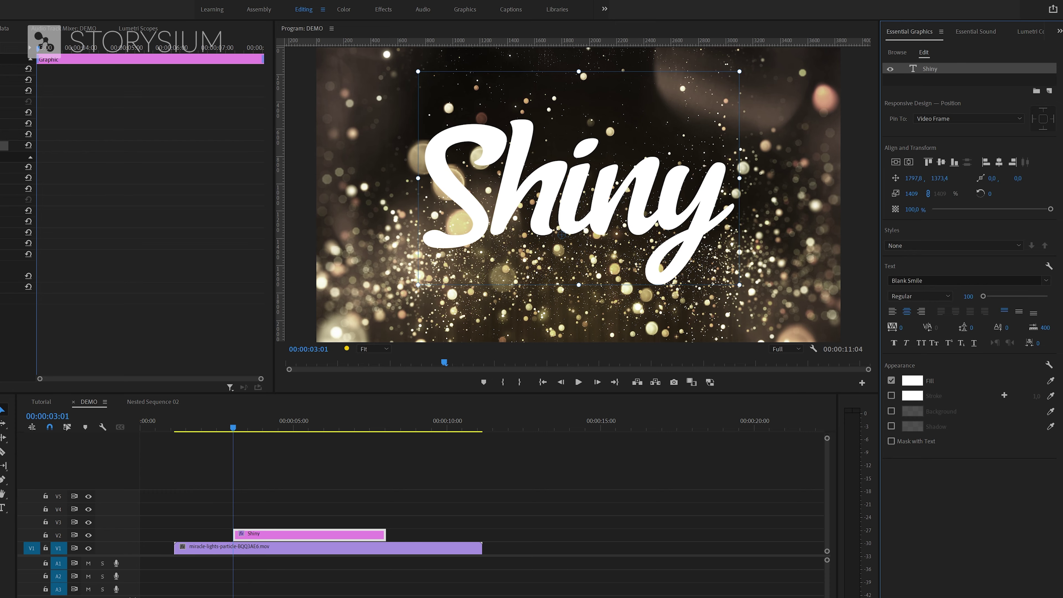
- Copy the FFC400 colour code from the Notepad colour list
key("alt+Tab")
key("Up")
key("Up")
key("shift+Home")
key("ctrl+c")
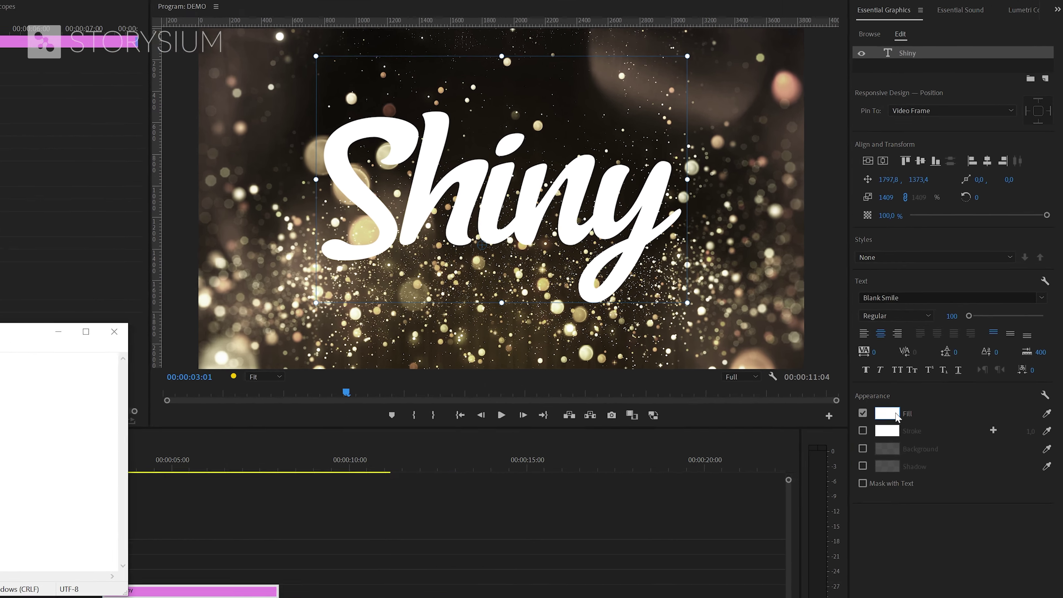
- Fill the Shiny text with FFC400 and enable a stroke 10 wide
left_click(912, 380)
key("ctrl+v")
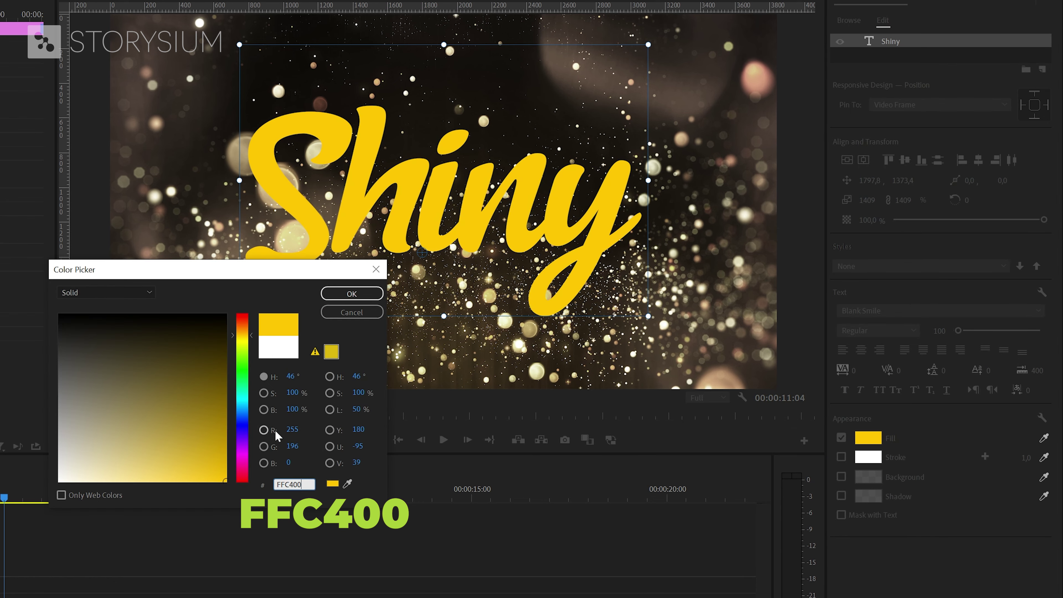
left_click(351, 294)
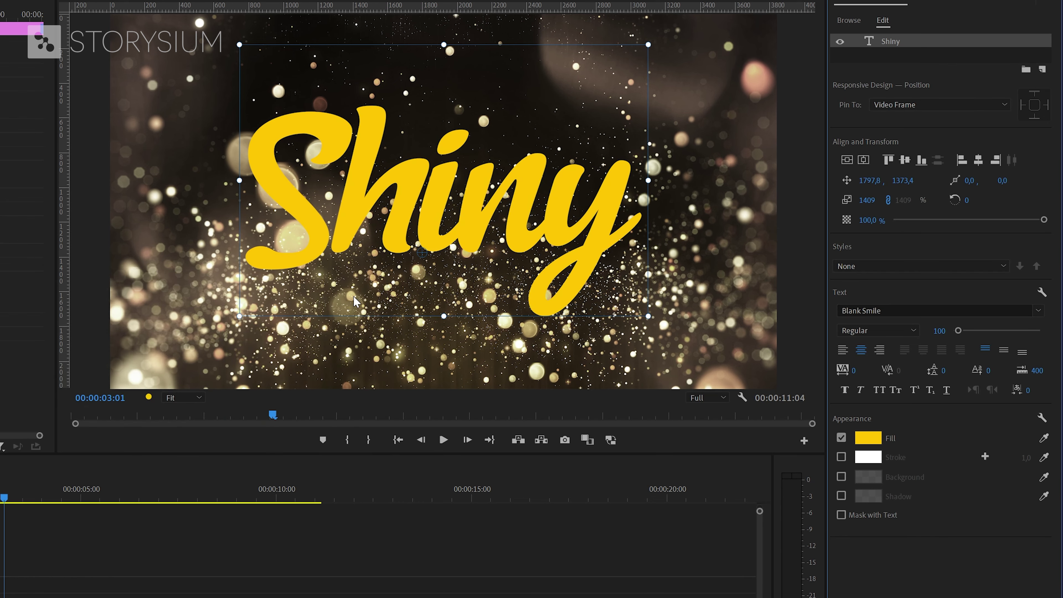
left_click(841, 456)
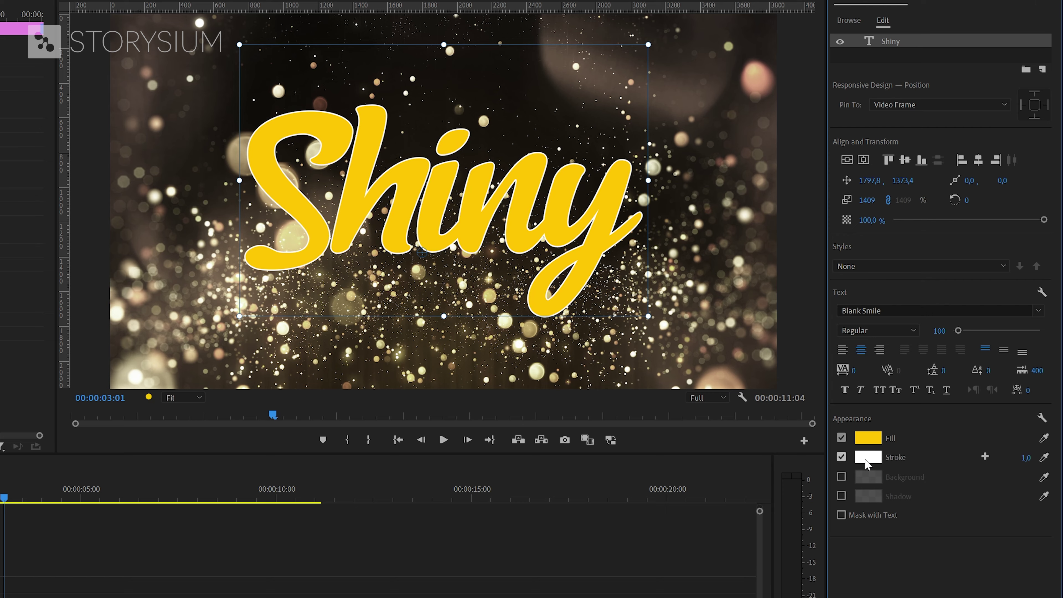
left_click(1020, 460)
type("010")
key("Return")
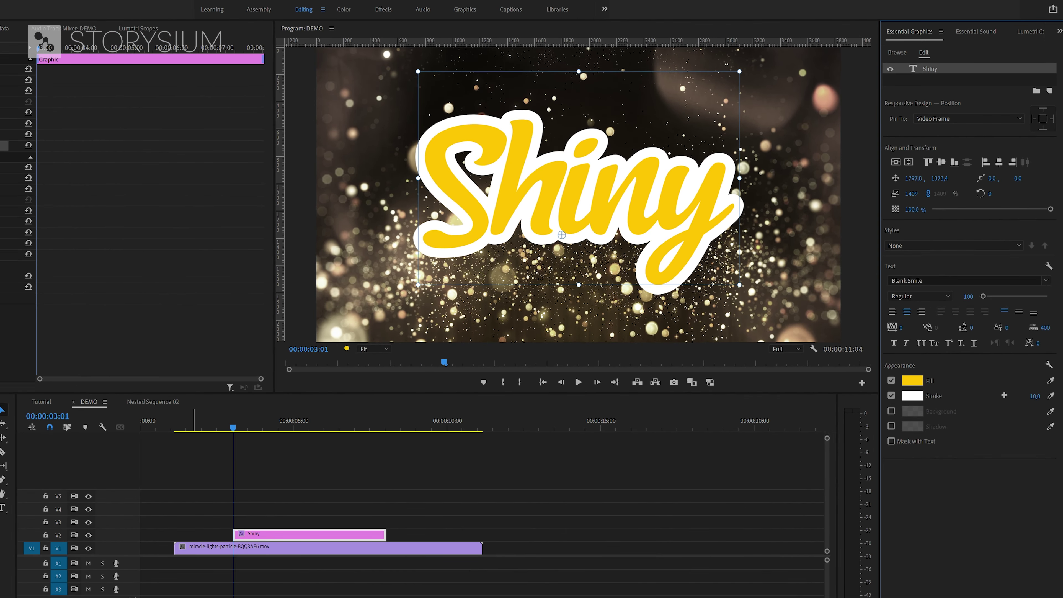
- Copy 332F2B from Notepad and apply it as the stroke colour
key("alt+Tab")
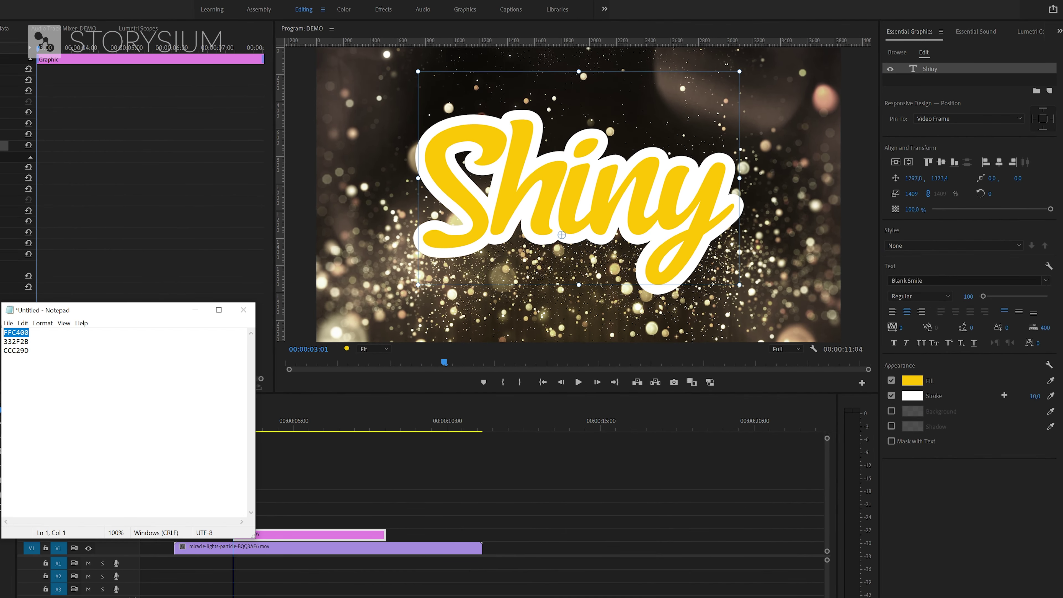
key("Down")
key("End")
key("shift+Home")
key("ctrl+c")
left_click(912, 395)
left_click(445, 411)
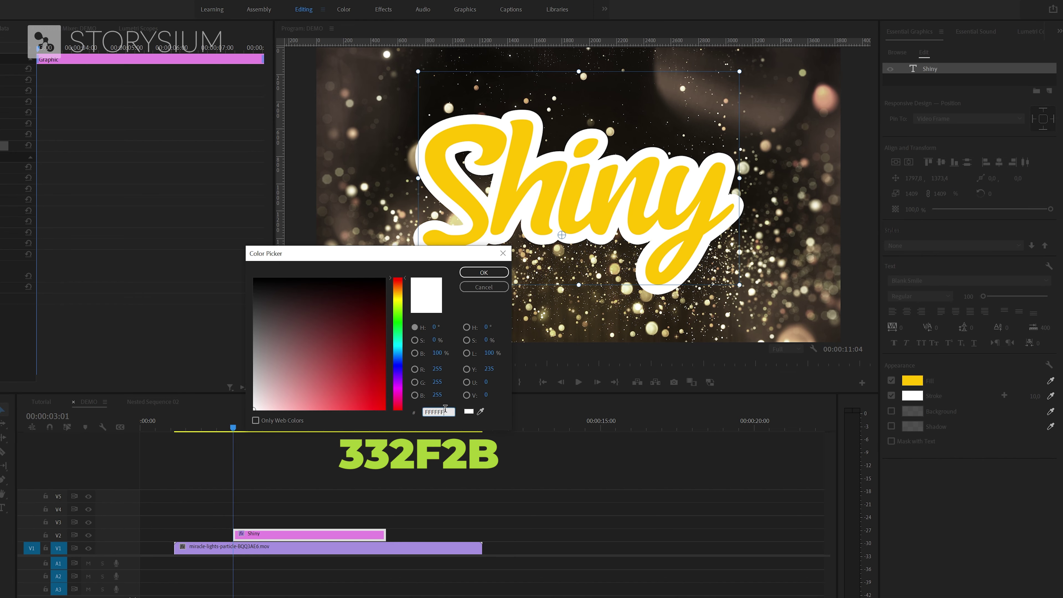
key("ctrl+v")
left_click(484, 272)
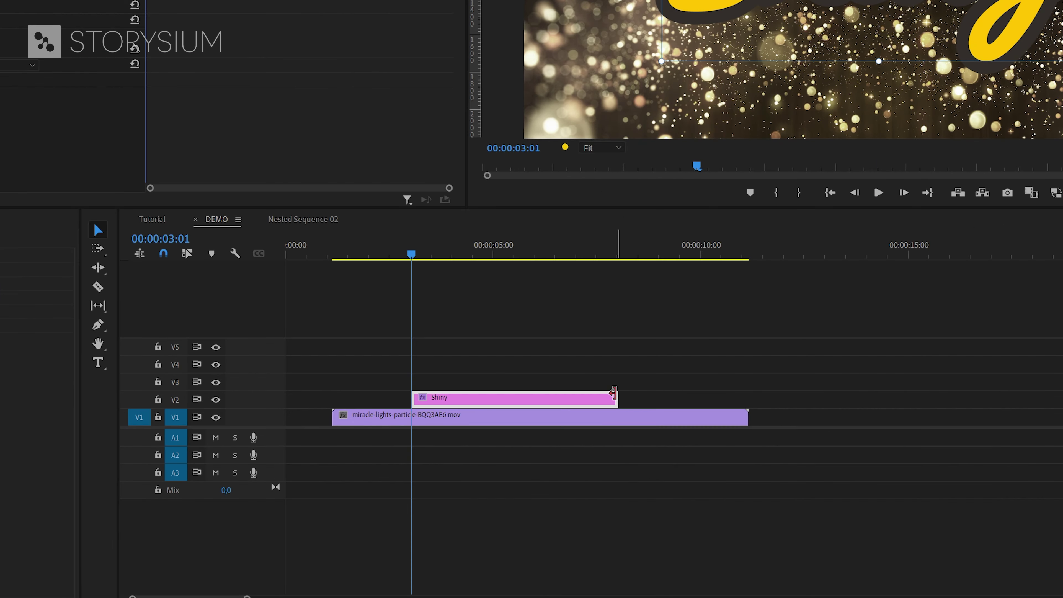
- Trim the Shiny clip to match the particle clip, then duplicate it onto V3, V4 and V5
left_click_drag(386, 534, 388, 533)
left_click_drag(621, 397, 748, 398)
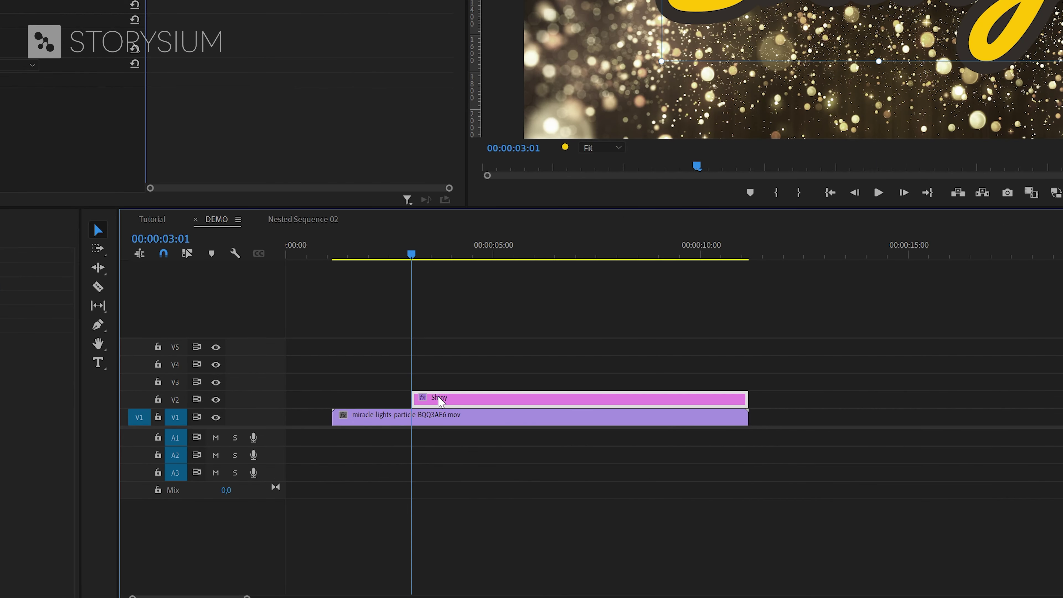
left_click_drag(419, 400, 344, 405)
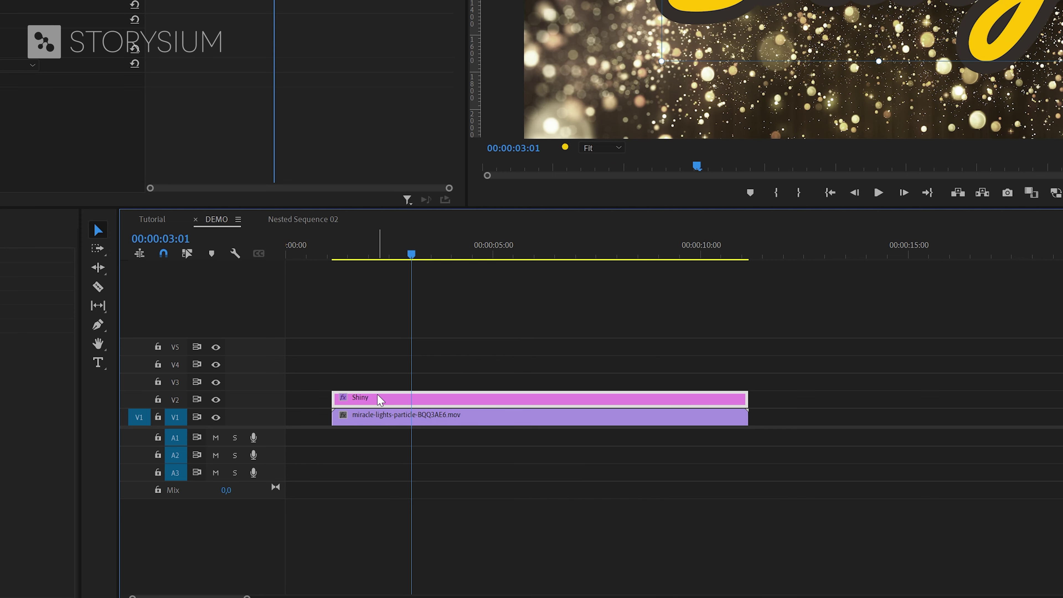
left_click_drag(432, 396, 438, 346)
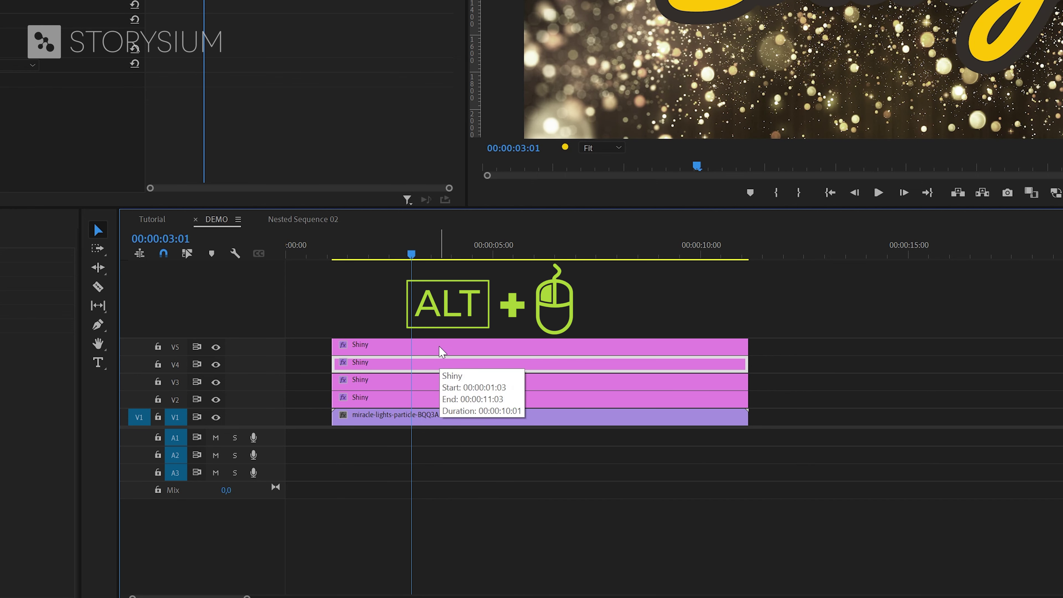
left_click(439, 347)
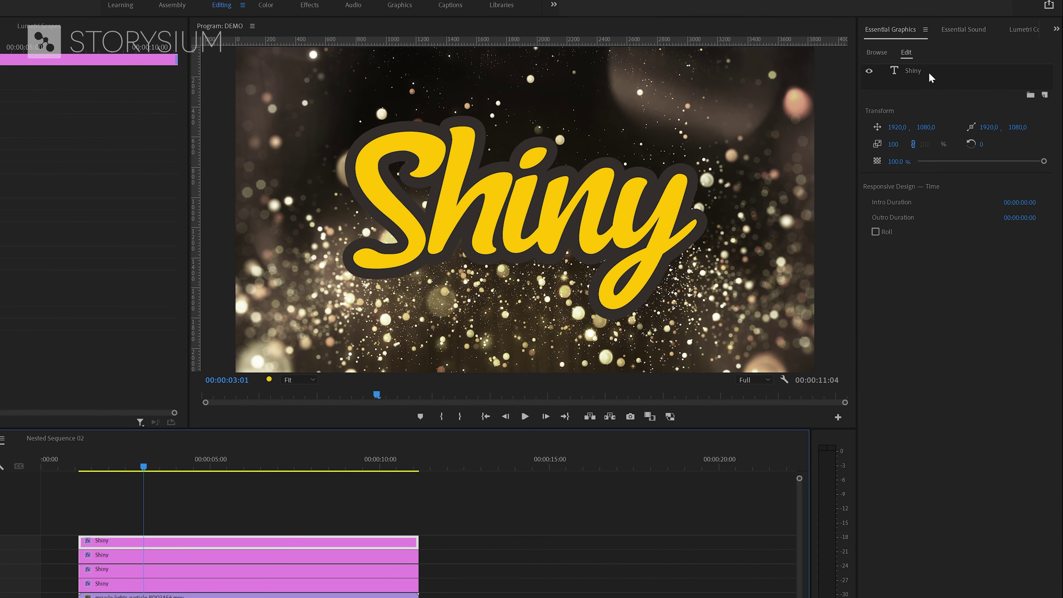
- Set the V5 Shiny copy's fill to white and its outline to mid grey 696969
left_click(894, 414)
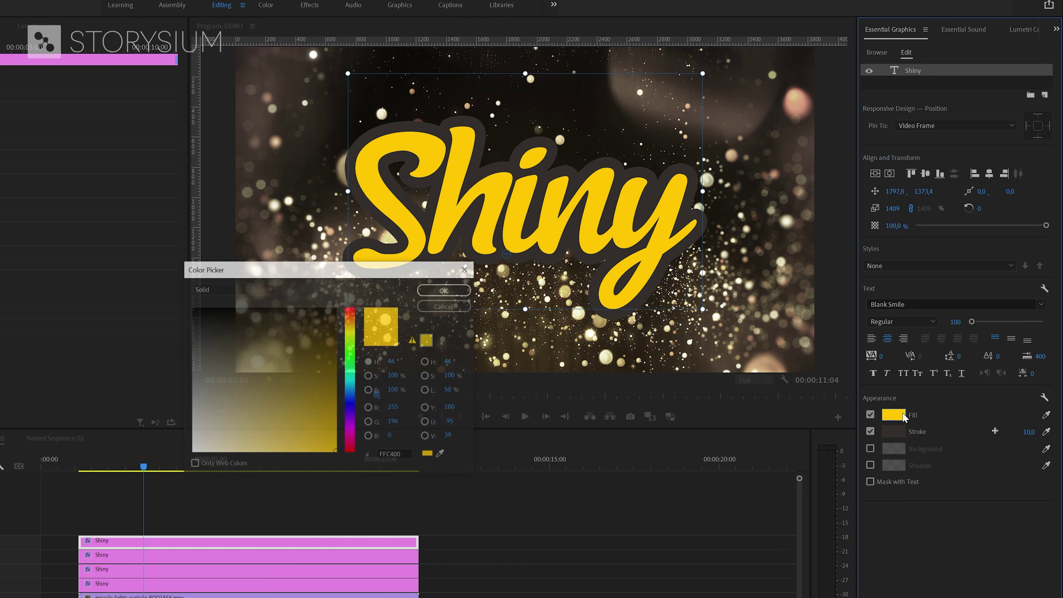
left_click_drag(209, 390, 191, 451)
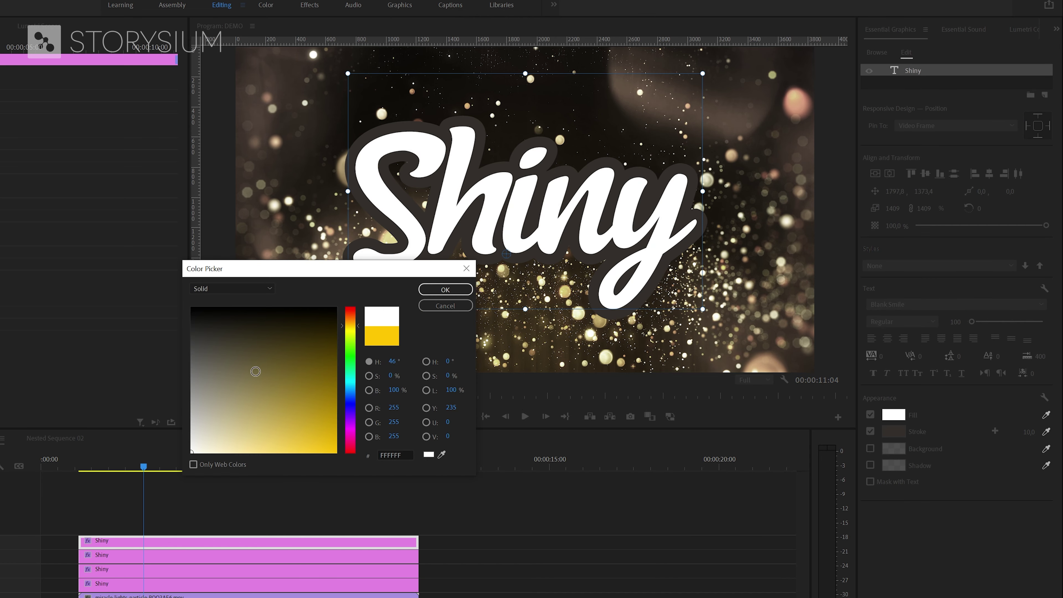
left_click(445, 289)
left_click(894, 435)
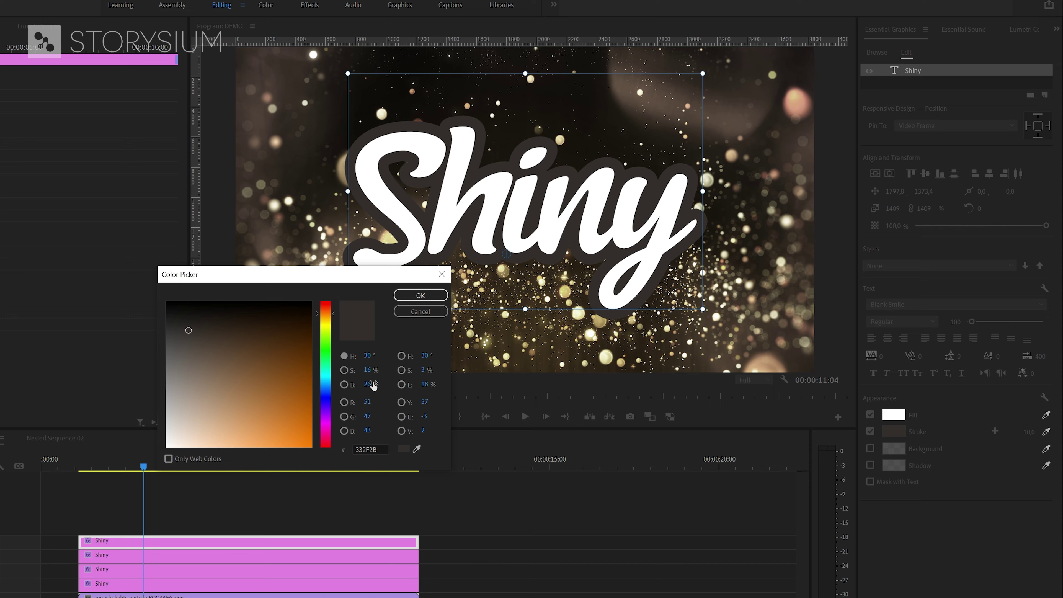
left_click_drag(168, 358, 154, 362)
left_click(418, 295)
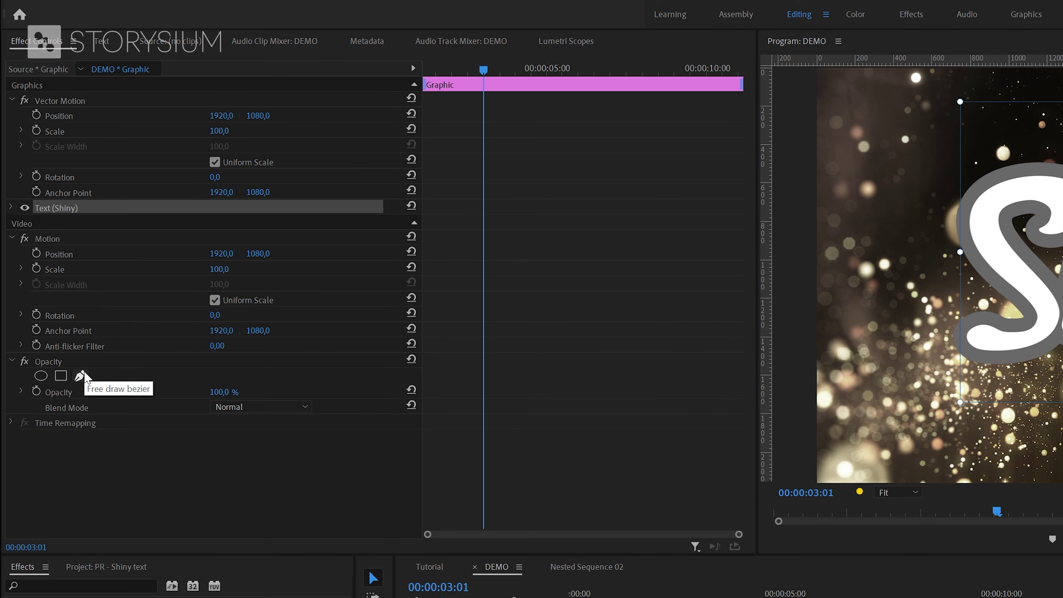
- Draw a slanted four-point freeform opacity mask across the top Shiny copy
left_click(79, 376)
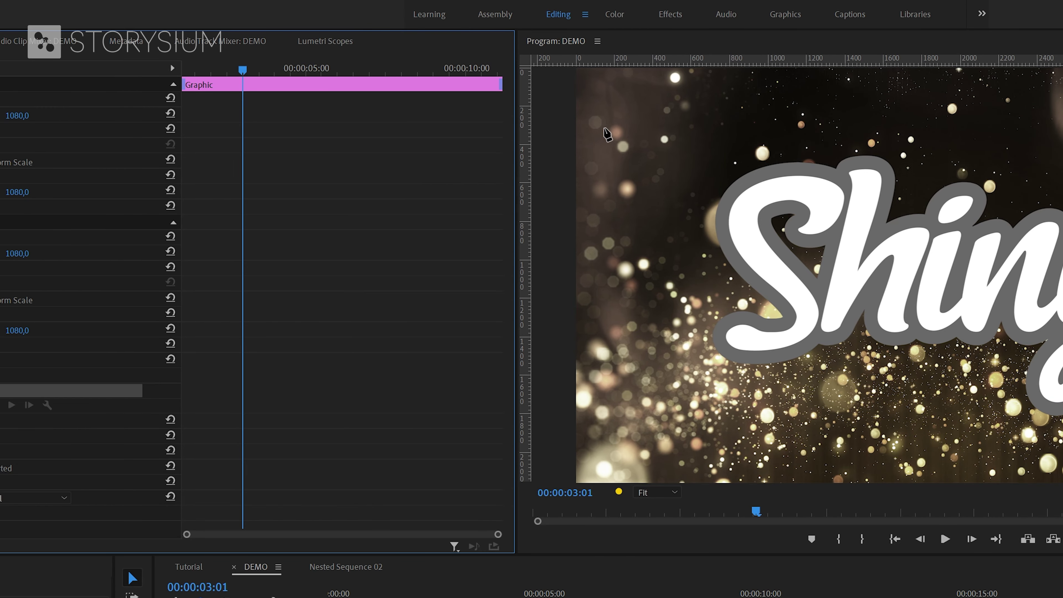
left_click(605, 125)
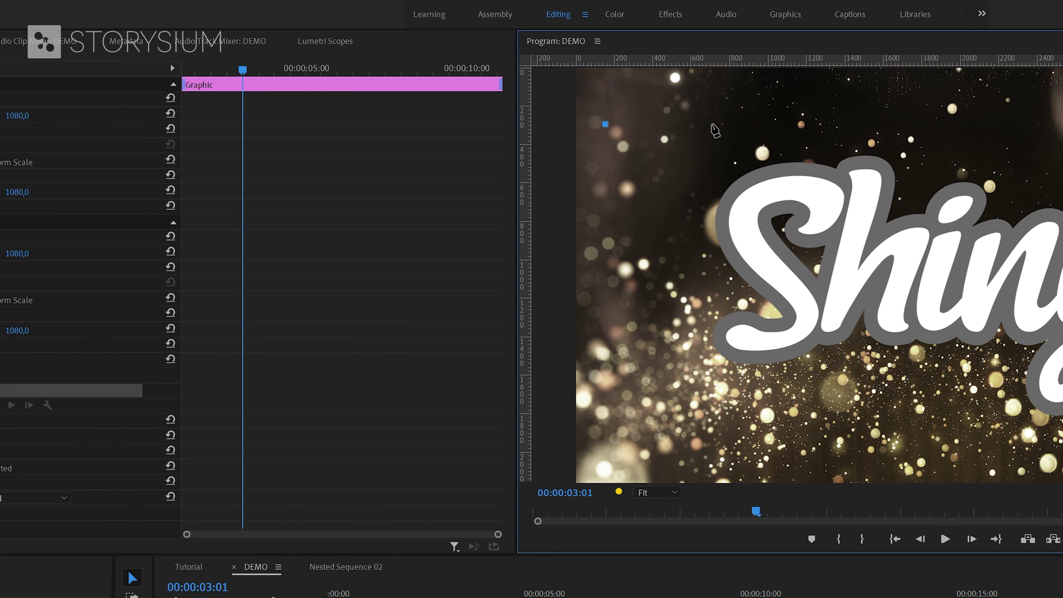
left_click(688, 124)
left_click(627, 444)
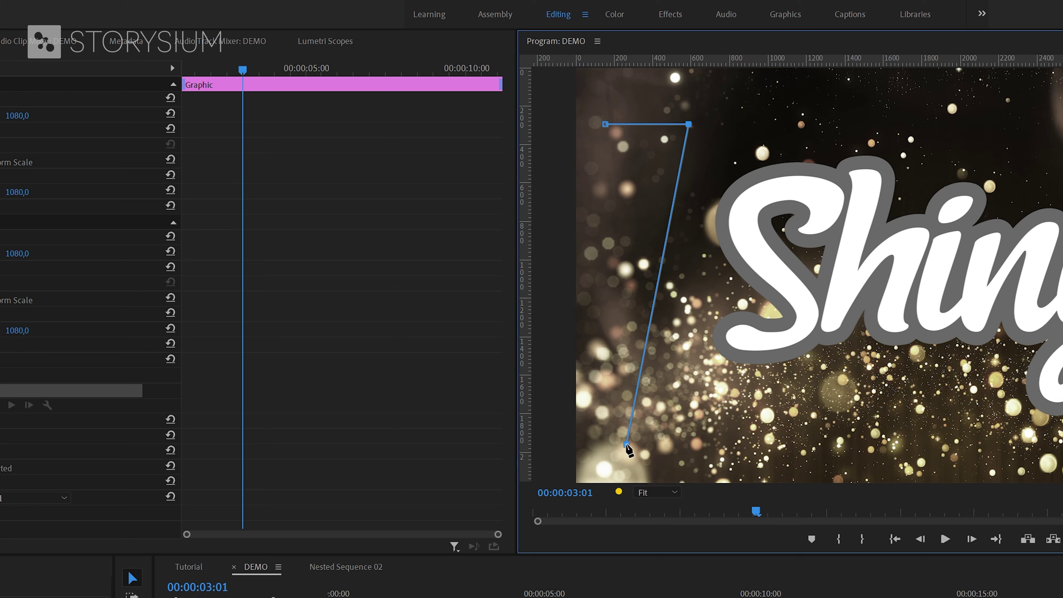
left_click(553, 444)
left_click(605, 124)
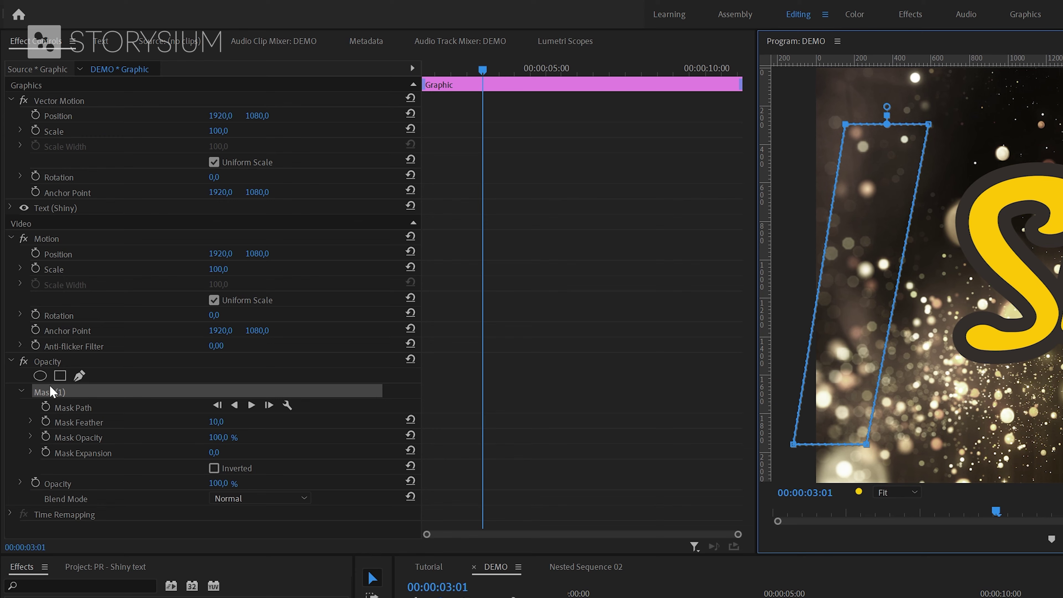
- Keyframe the mask path so it moves past the right of Shiny by 00:00:05:00
left_click(46, 406)
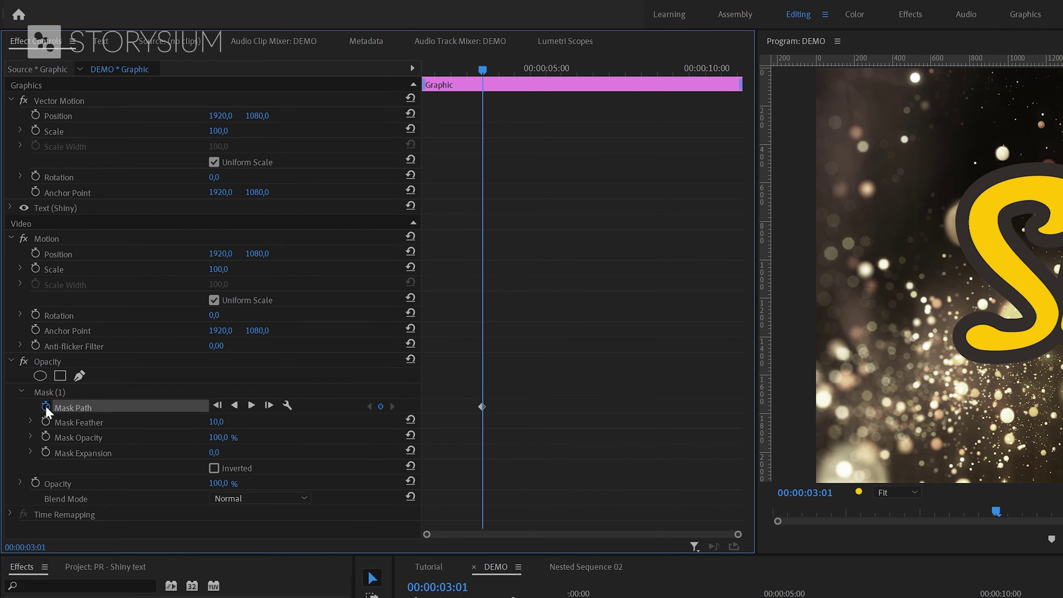
left_click_drag(482, 69, 545, 75)
left_click(46, 394)
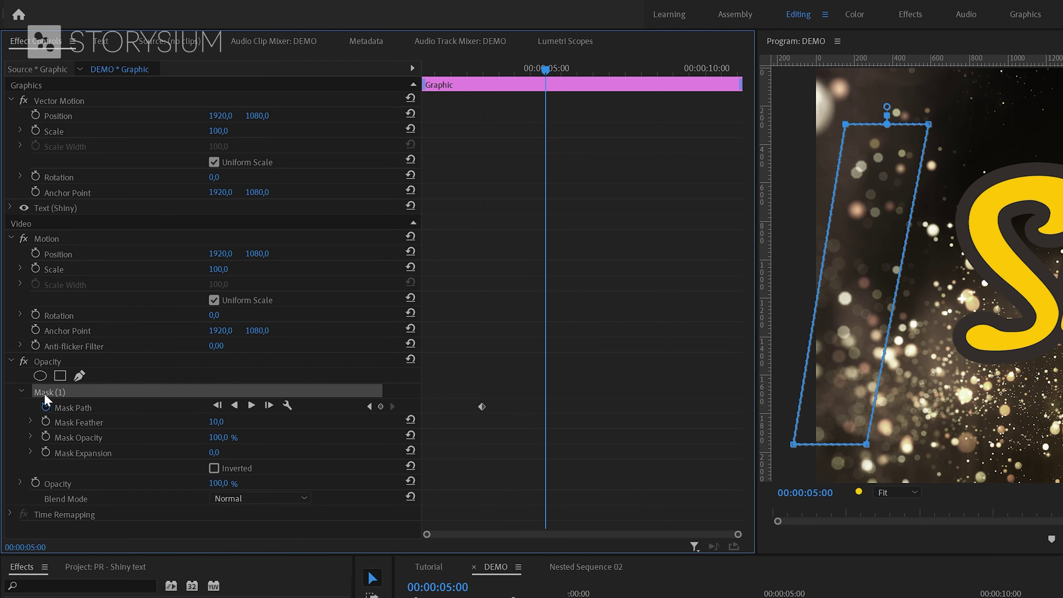
left_click_drag(816, 260, 1062, 260)
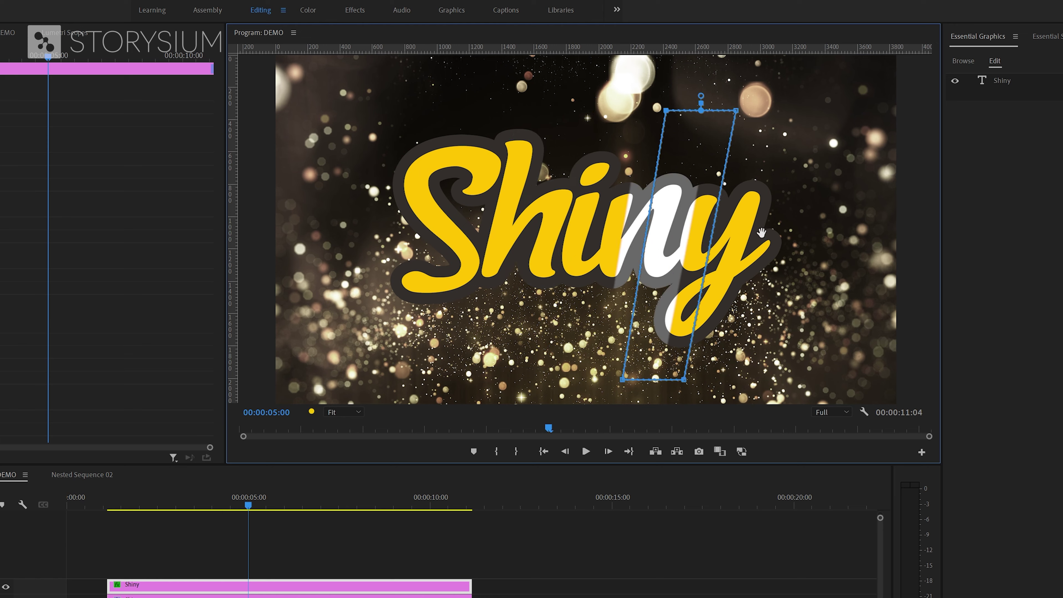
left_click_drag(844, 225, 854, 220)
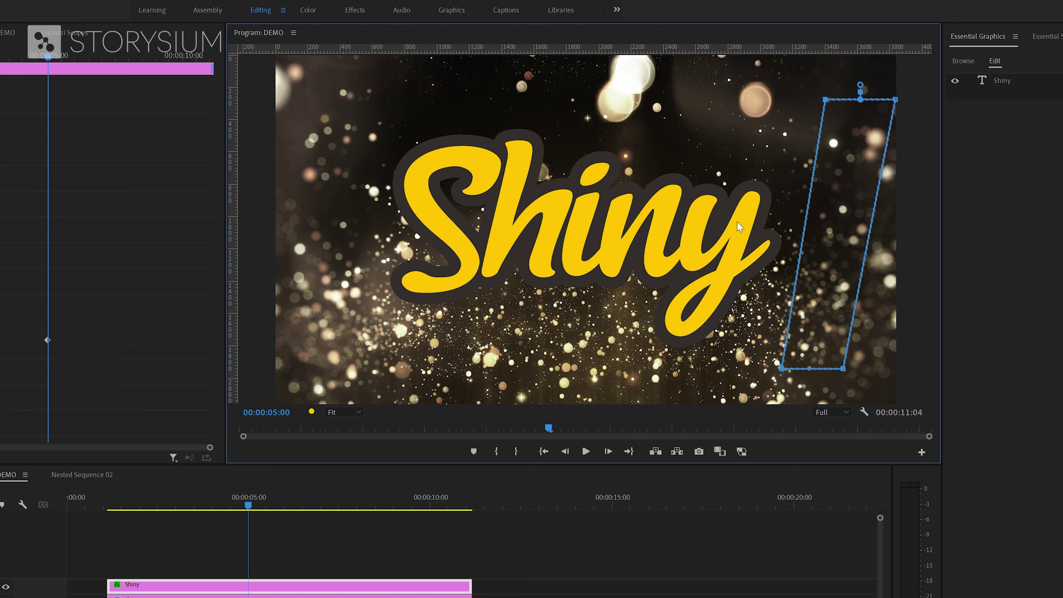
- Scrub back to 00:00:04:10 and raise the Mask Feather from 10 to 143
left_click_drag(48, 55, 22, 62)
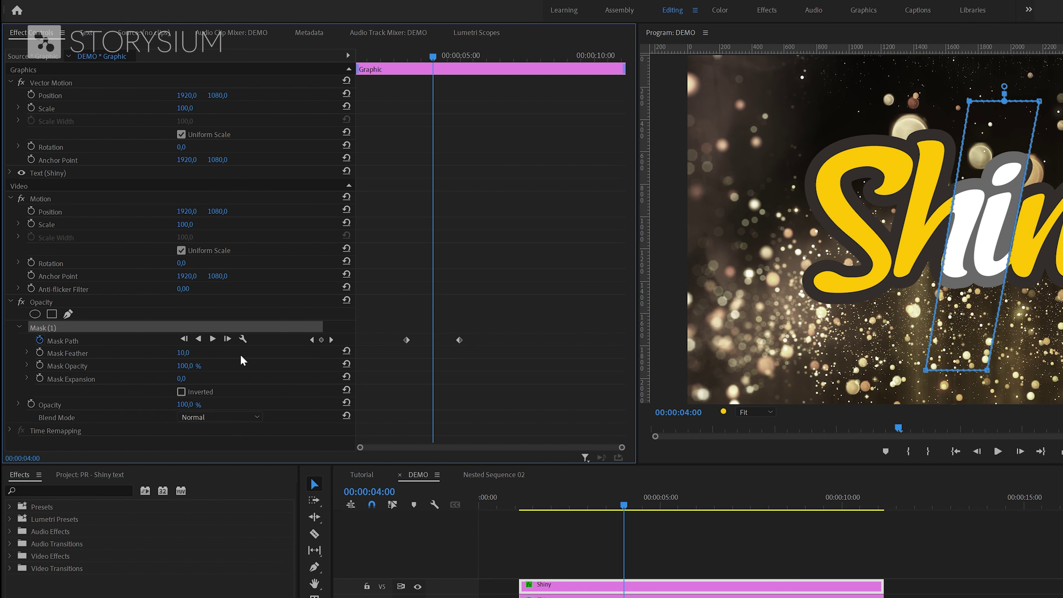
left_click_drag(185, 352, 240, 352)
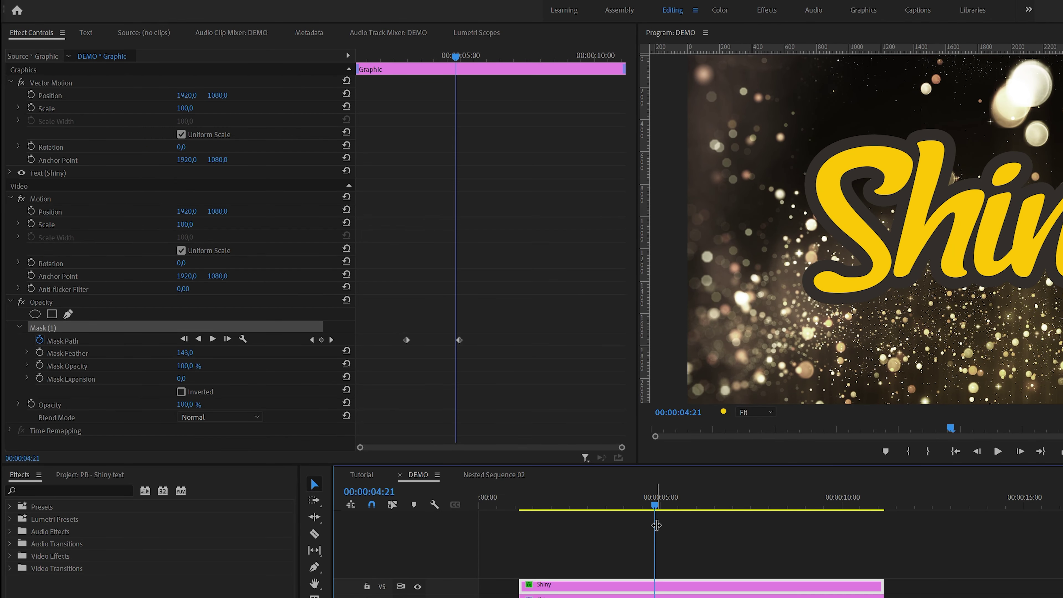
- Delete Mask (1) from the V4 Shiny copy and set its blend mode to Hard Light
left_click(621, 597)
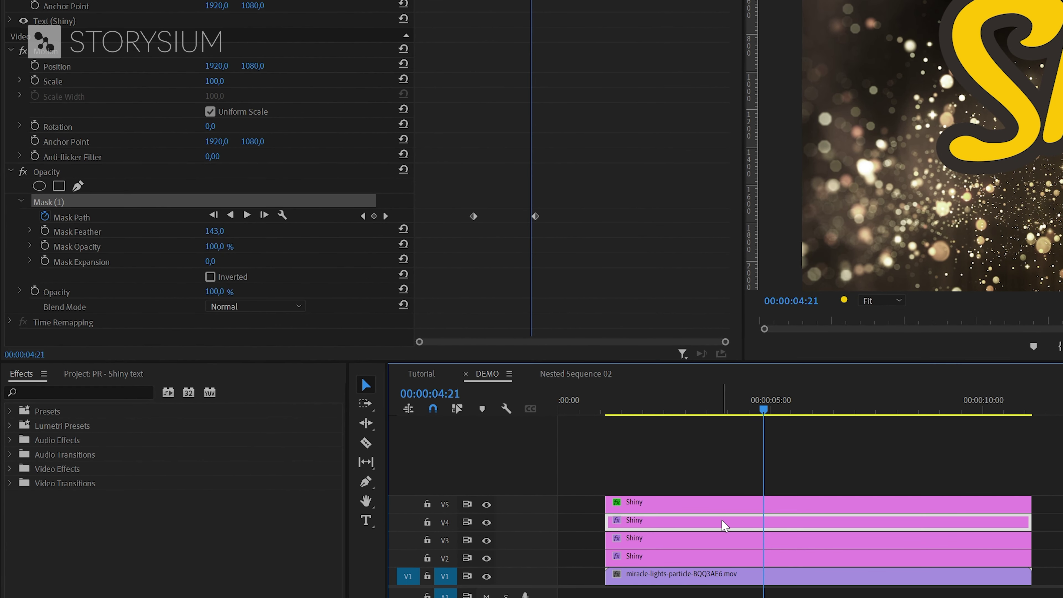
key("Delete")
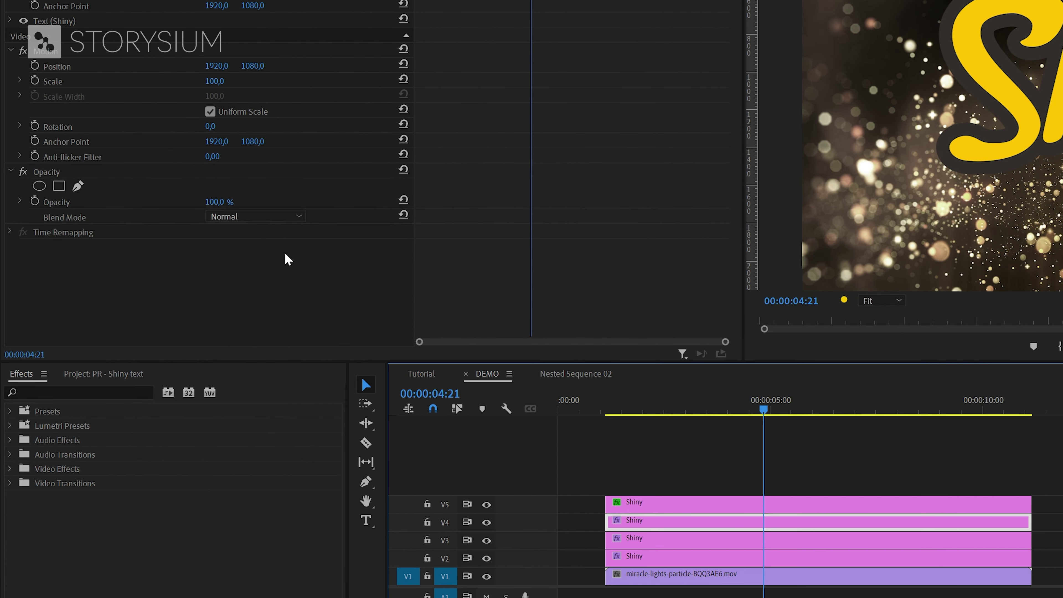
left_click(274, 217)
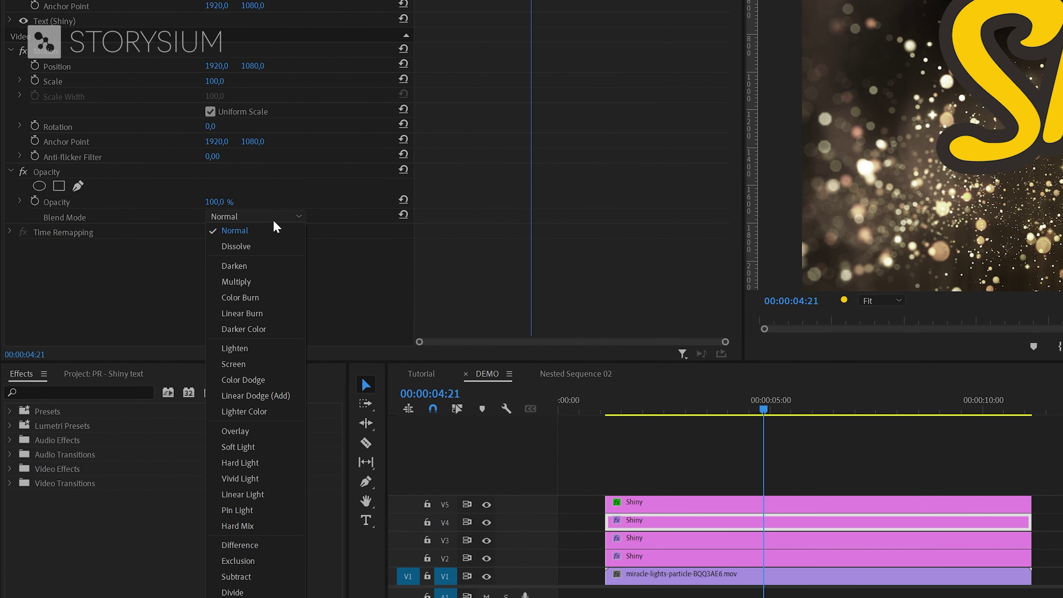
left_click(247, 462)
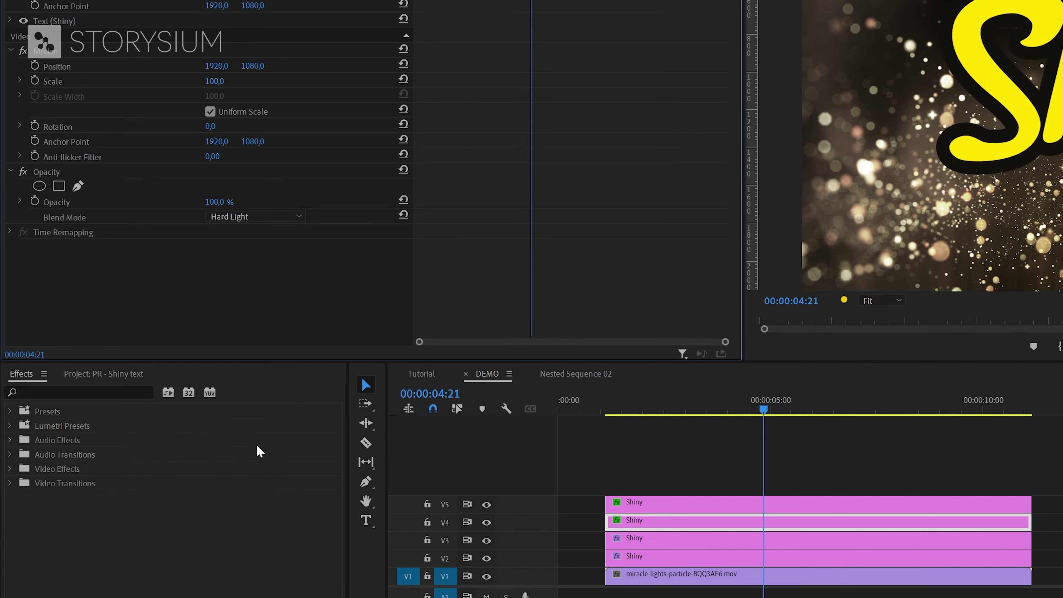
- Set the V3 Shiny copy's blend mode to Hard Light
left_click(669, 543)
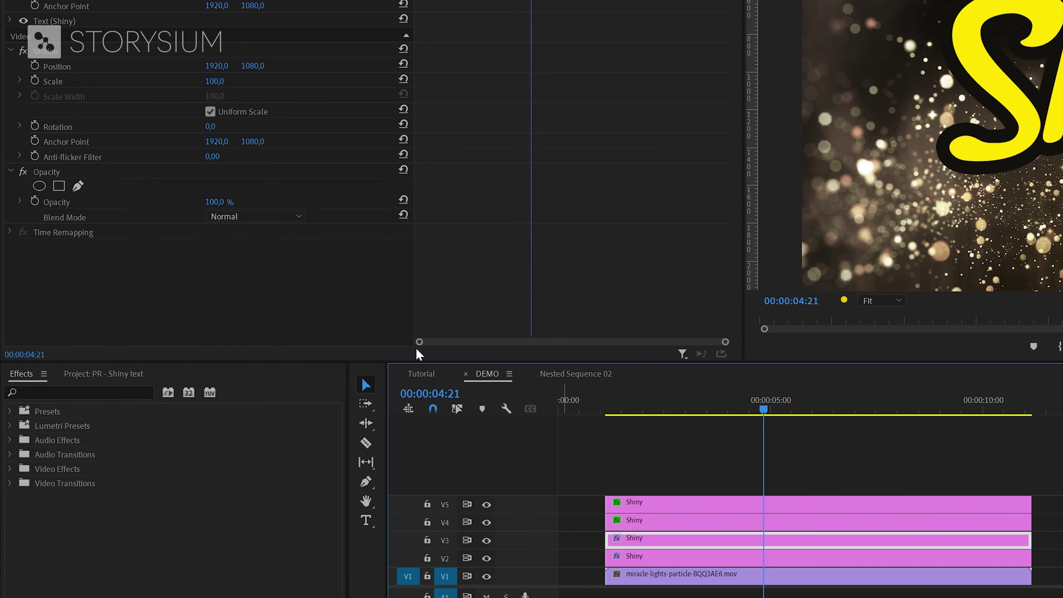
left_click(285, 218)
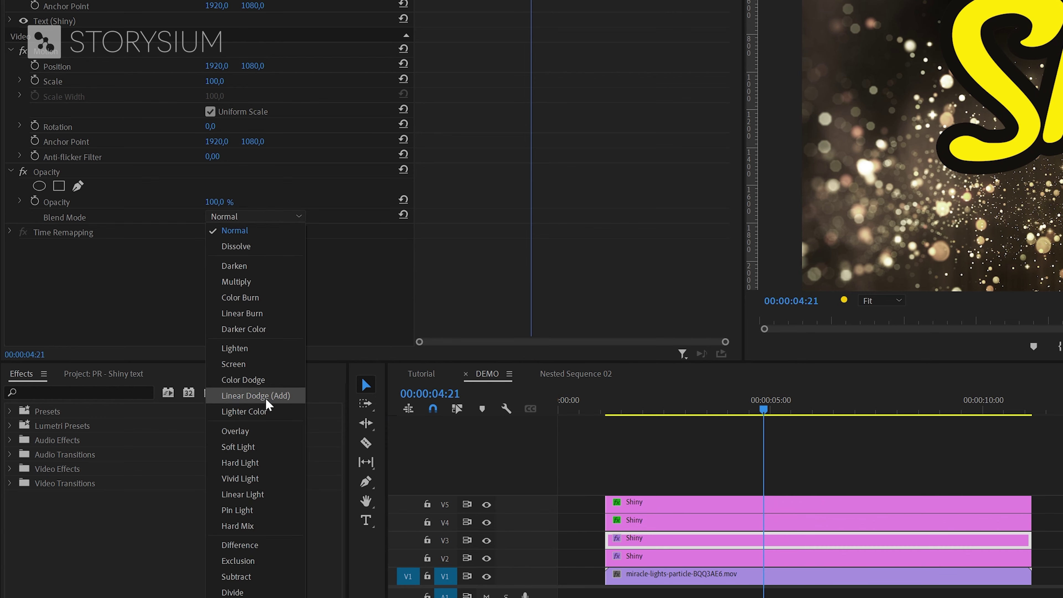
left_click(247, 462)
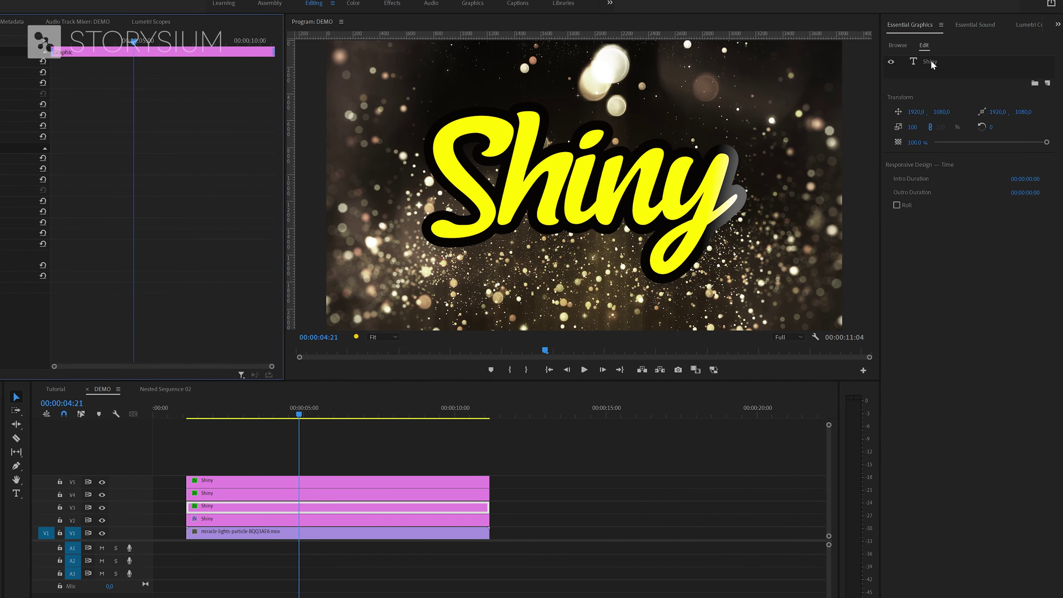
- Copy CCC29D from Notepad and apply it as the V3 copy's text fill
left_click(930, 61)
left_click(912, 368)
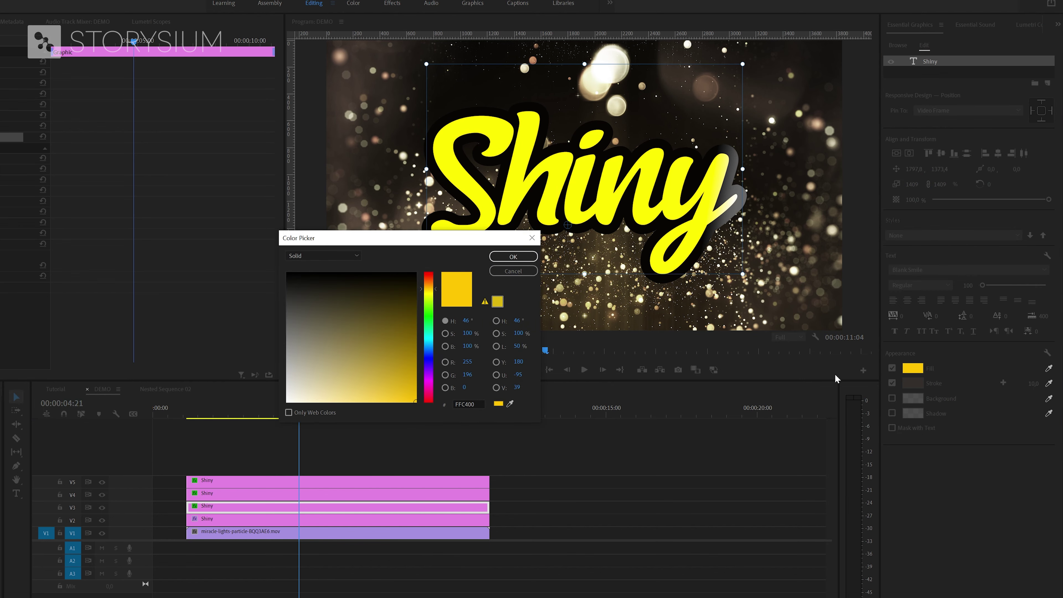
key("alt+Tab")
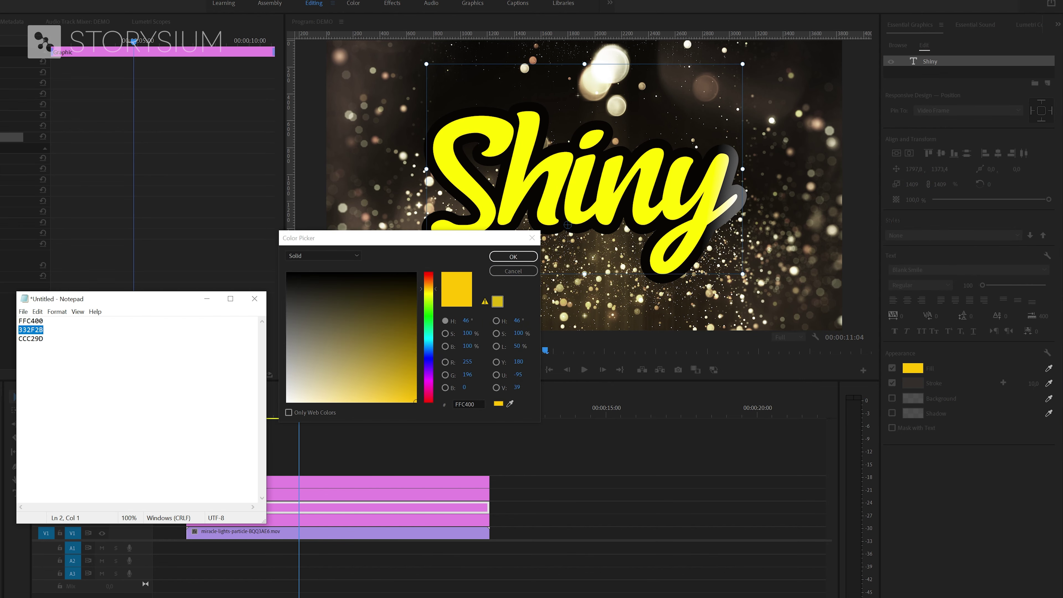
double_click(31, 339)
key("ctrl+c")
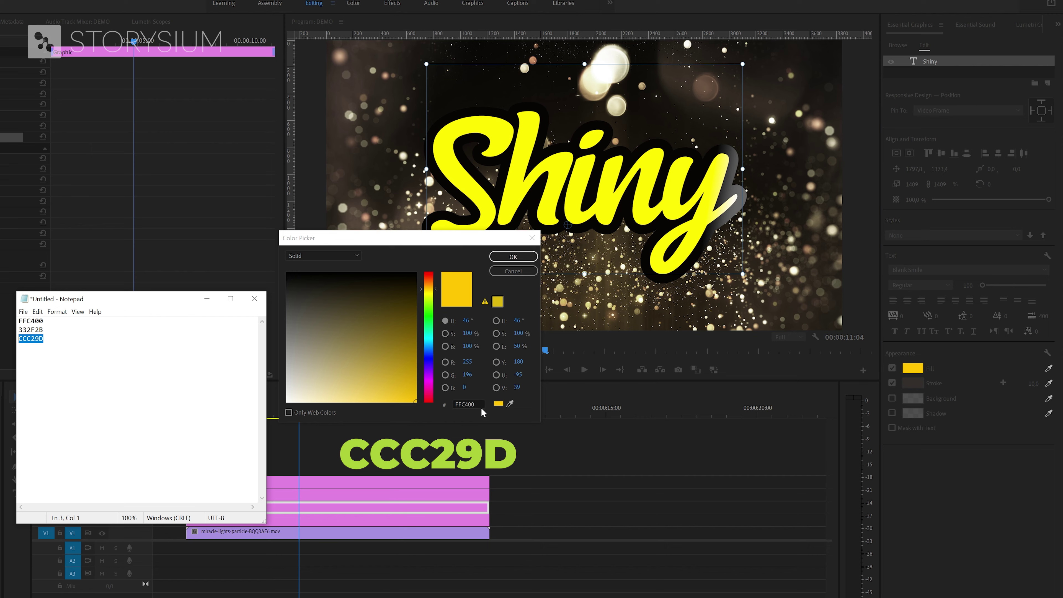
key("alt+Tab")
key("ctrl+v")
left_click(525, 258)
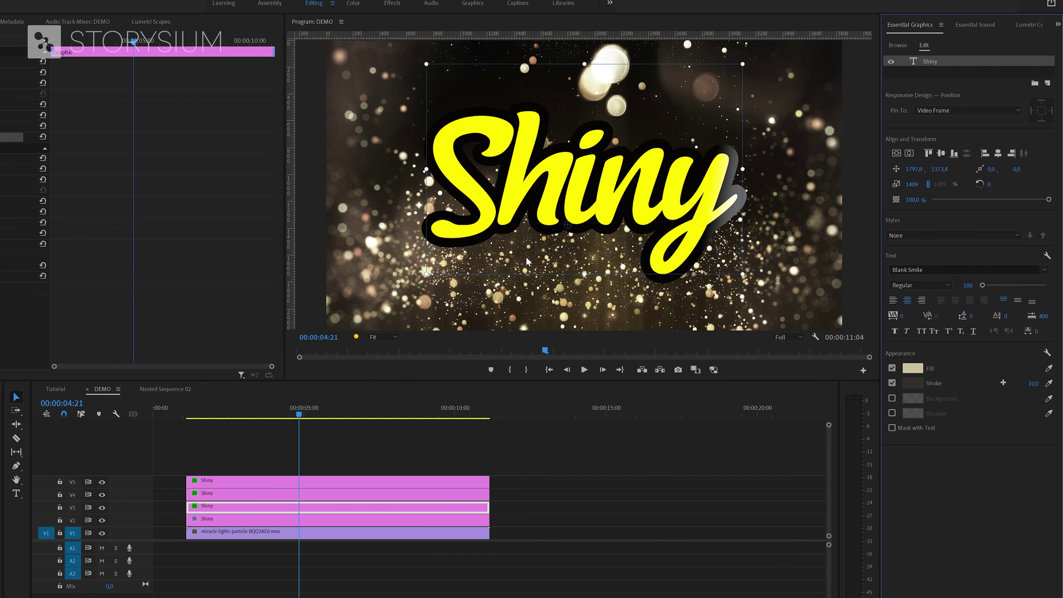
- Give the V4 Shiny copy's text the same CCC29D fill
left_click(439, 494)
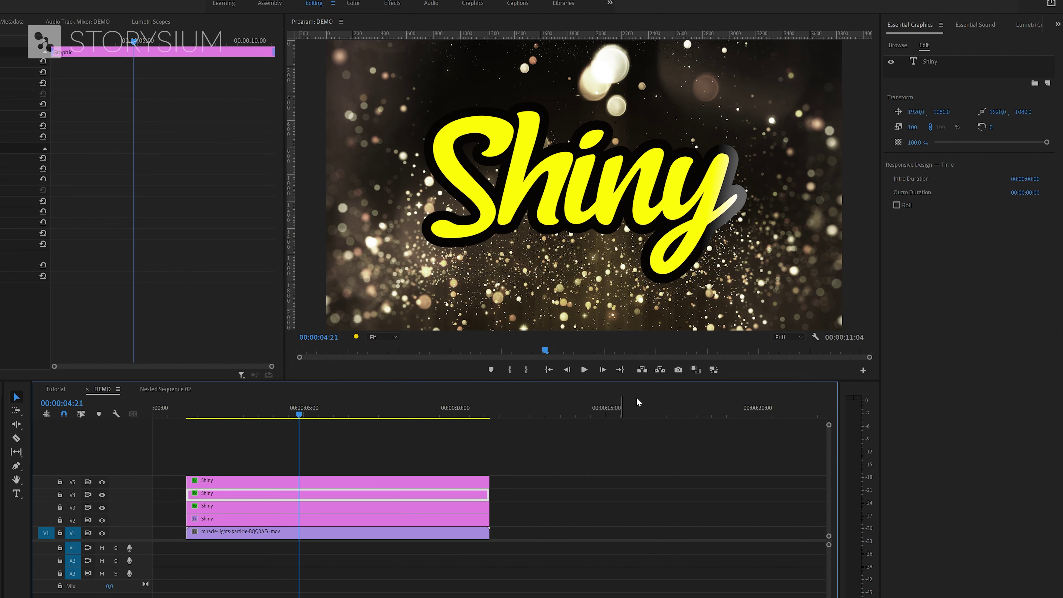
left_click(936, 65)
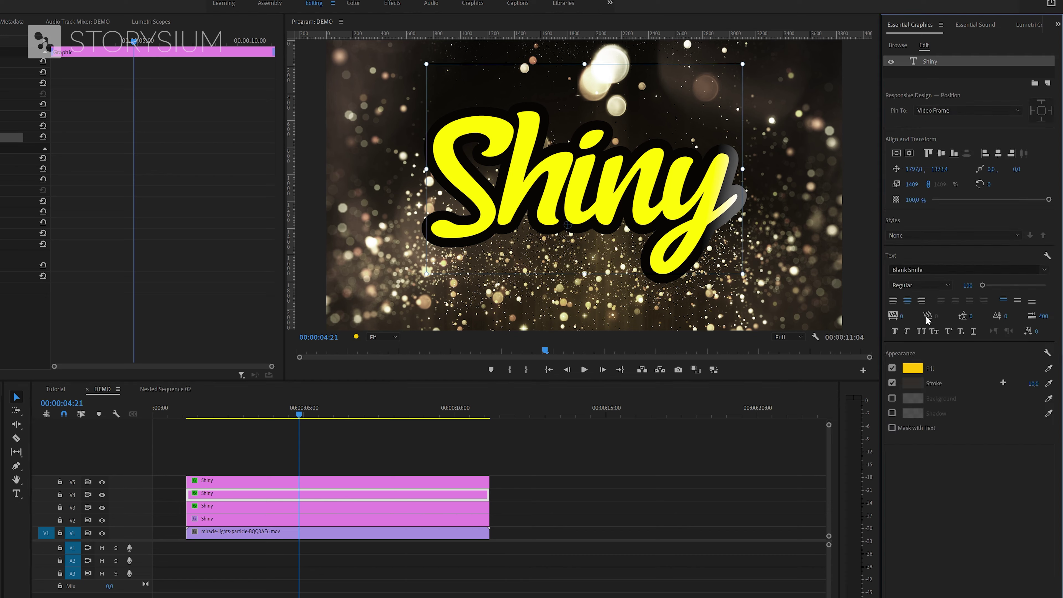
left_click(913, 368)
type("CCC29D")
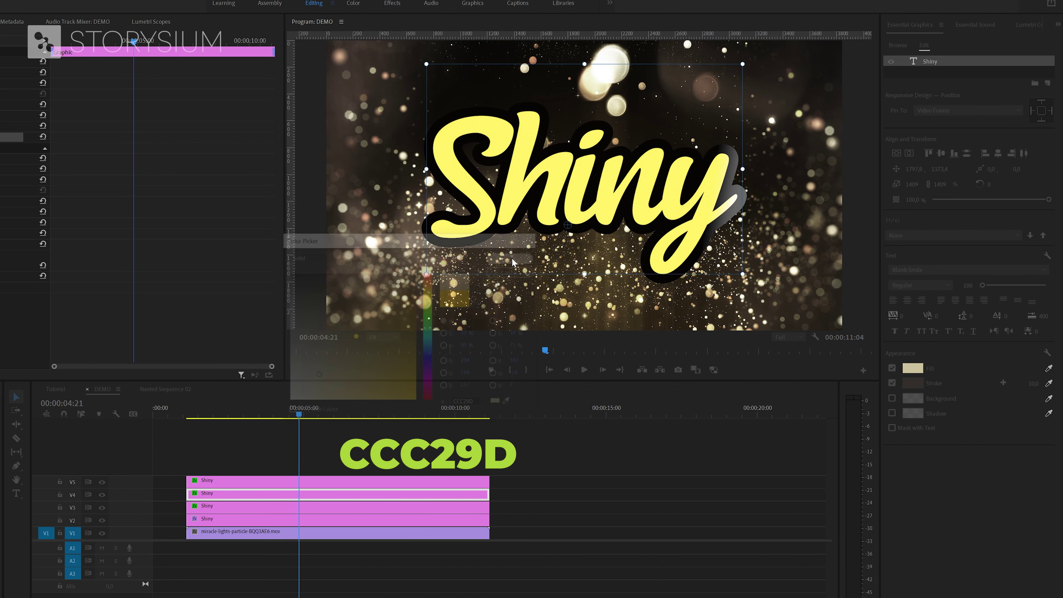
left_click(513, 256)
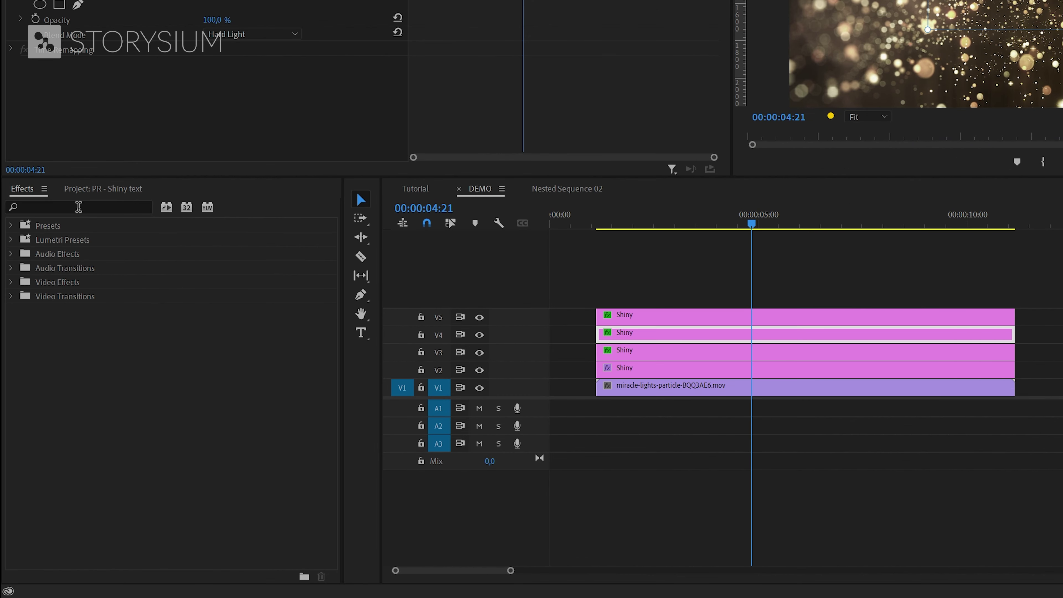
- Search 'dire' and drag Directional Blur onto the Shiny copy, then select the V3 clip
left_click(0, 402)
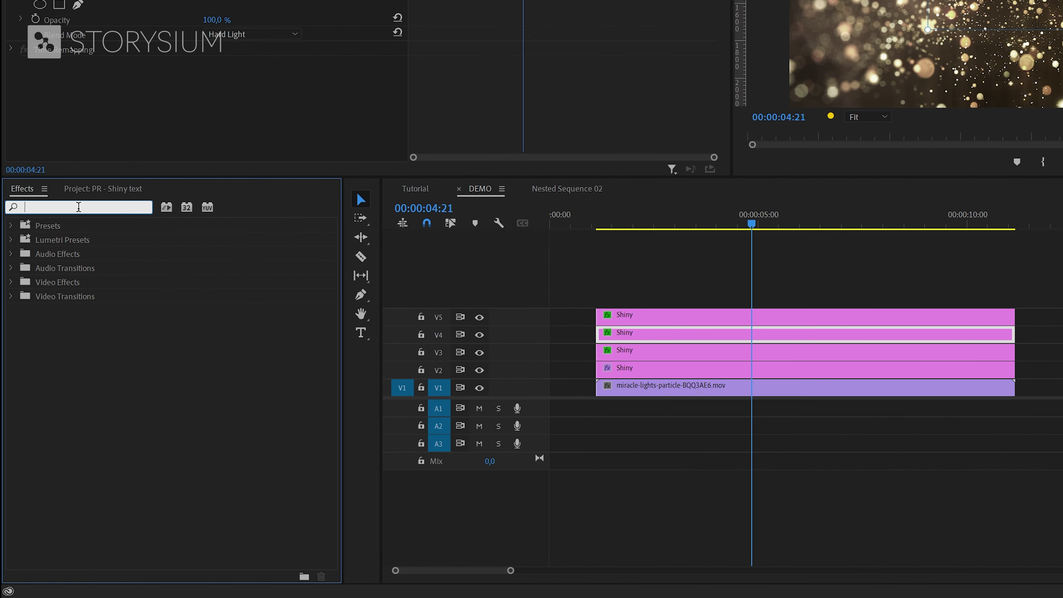
type("dire")
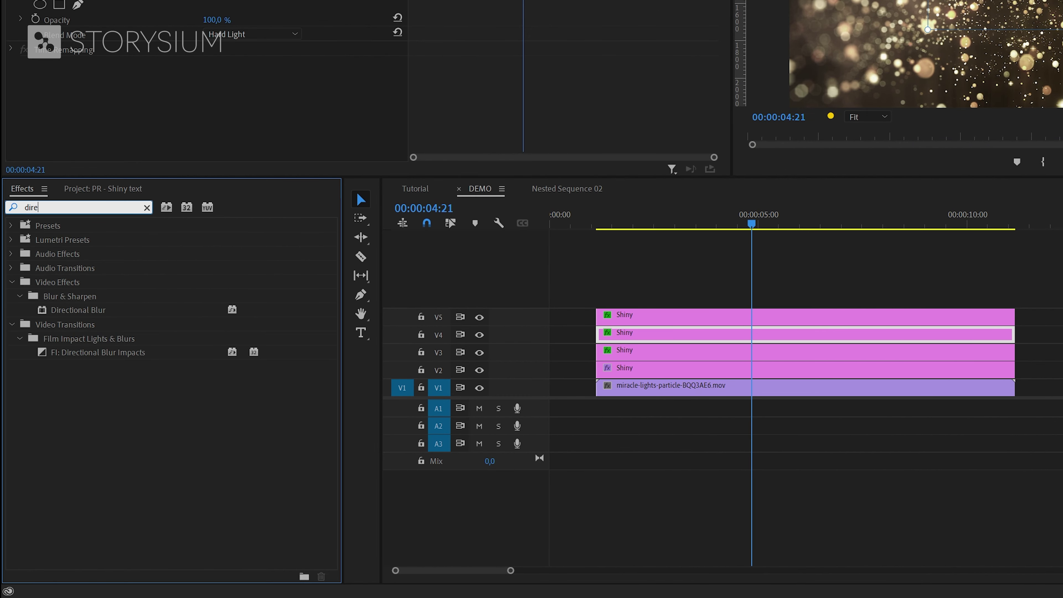
left_click(77, 309)
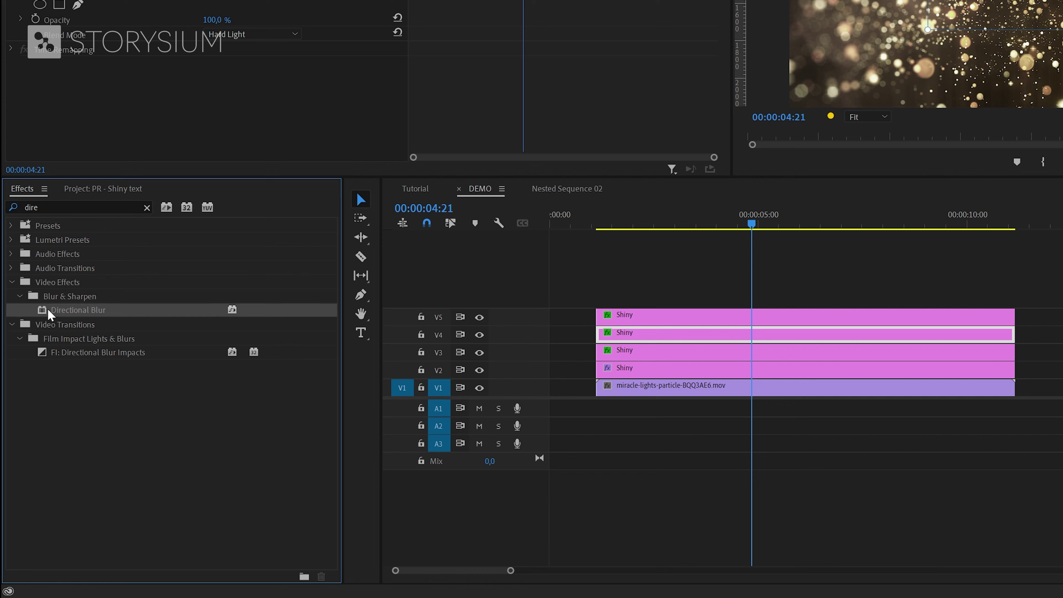
left_click_drag(72, 317, 652, 344)
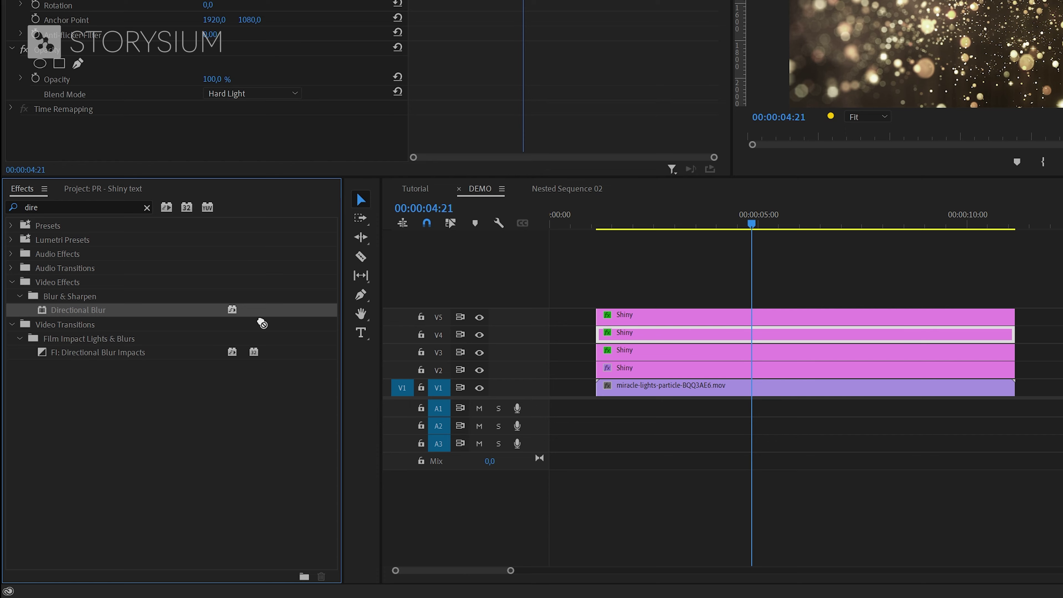
left_click(631, 355)
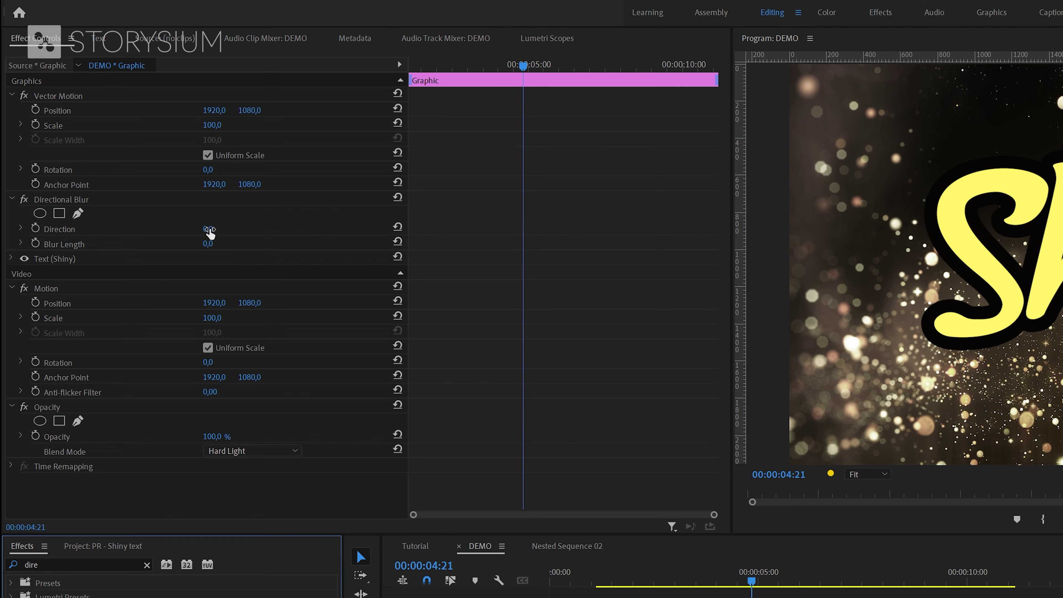
left_click(209, 230)
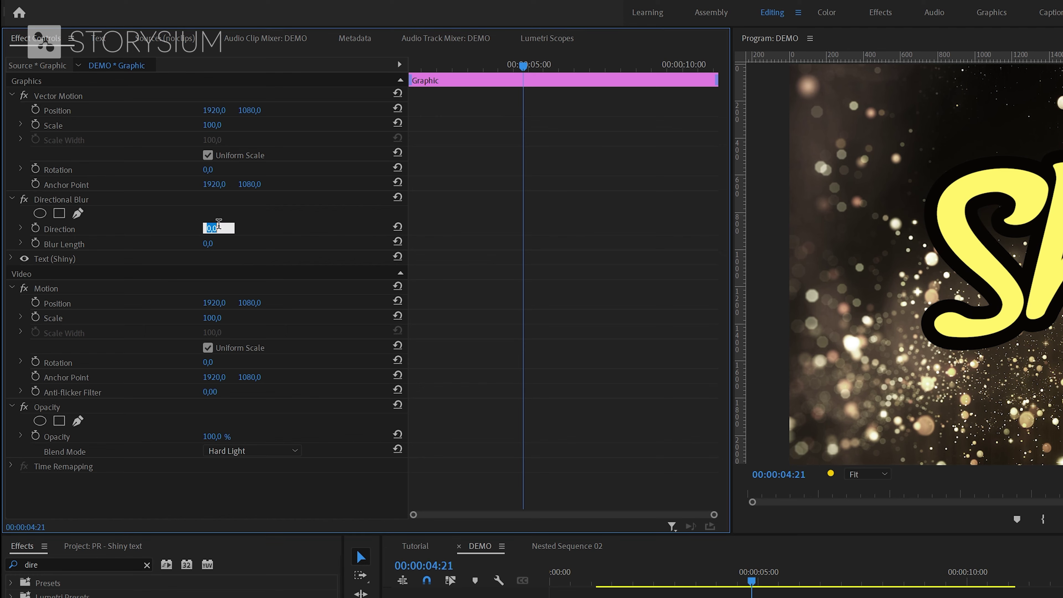
type("45")
key("Return")
left_click(35, 228)
left_click_drag(523, 228, 395, 233)
left_click(218, 228)
type("1x45")
key("Return")
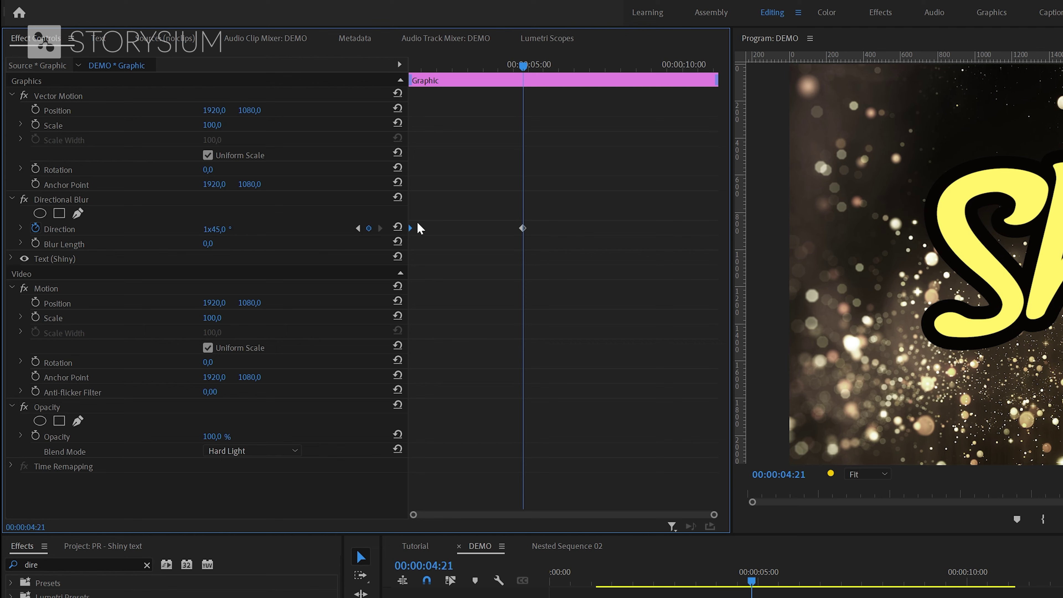
left_click_drag(523, 228, 723, 235)
left_click(214, 242)
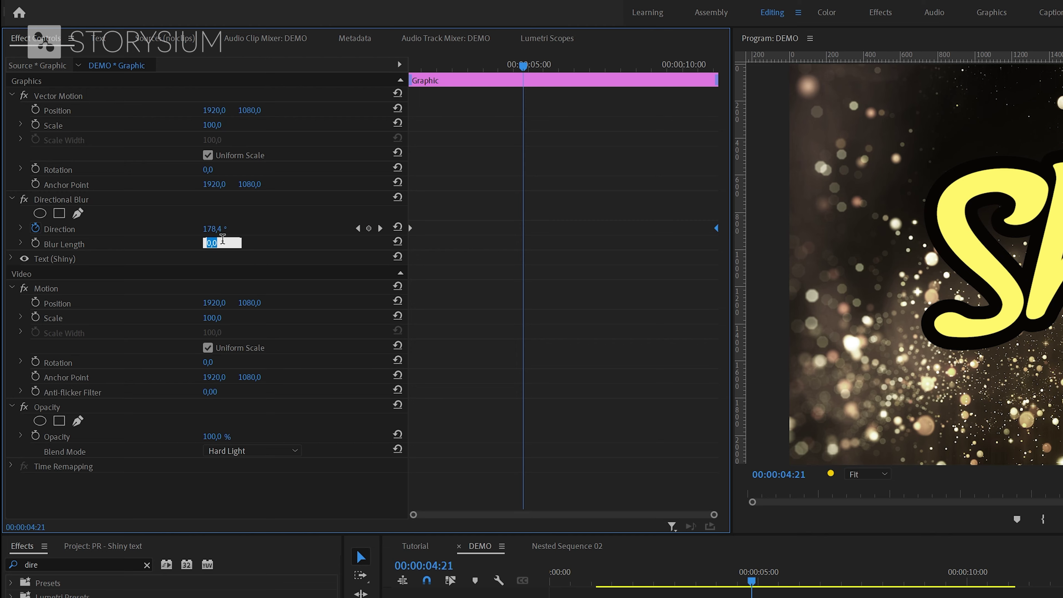
type("50")
key("Return")
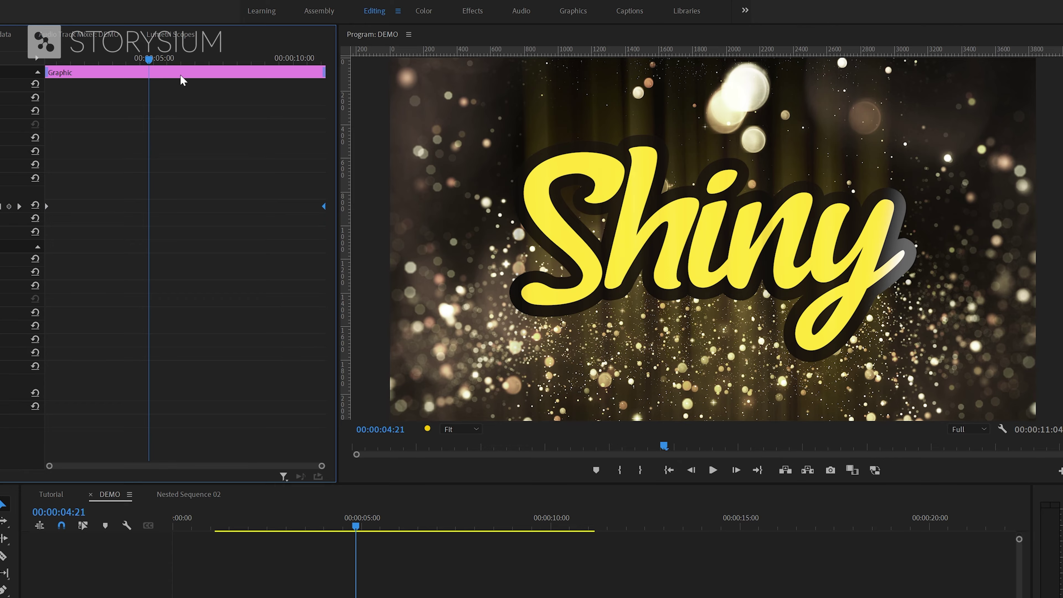
left_click_drag(149, 61, 156, 110)
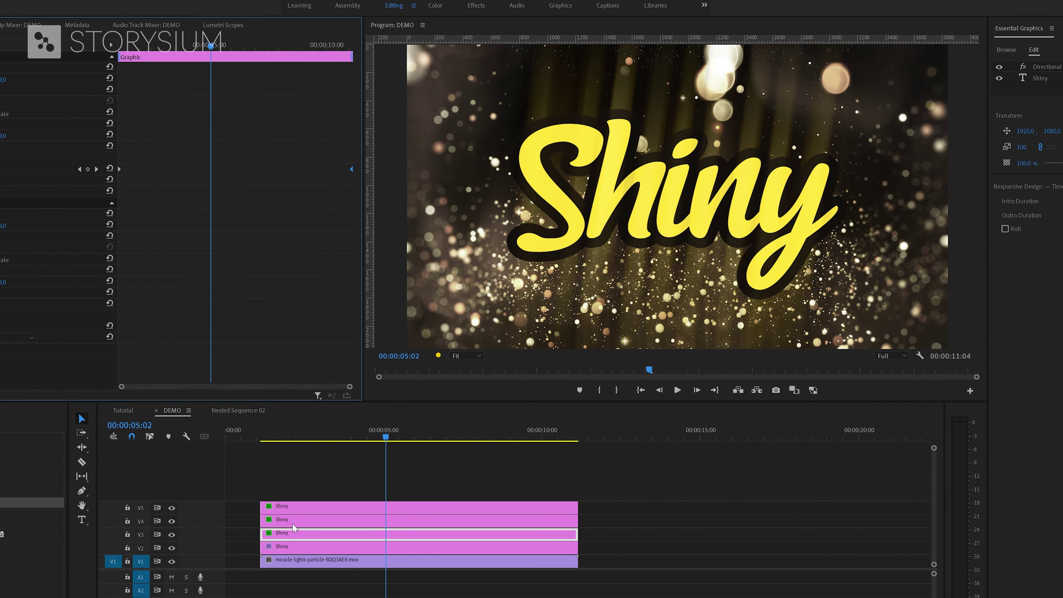
- Keyframe the V4 copy's Directional Blur direction from -45° at clip start to 315° at clip end
left_click(295, 523)
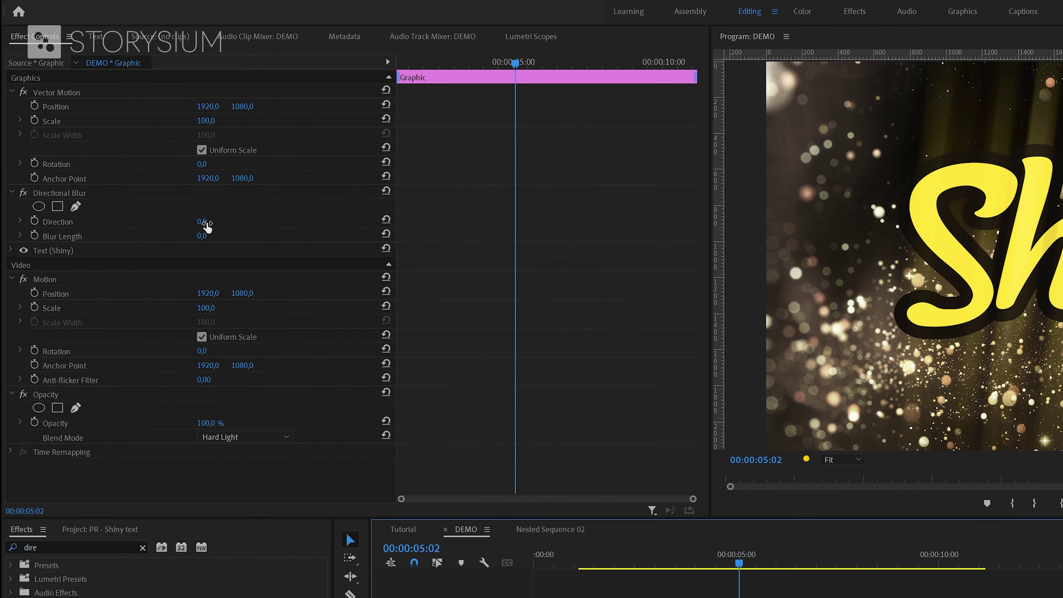
left_click(211, 219)
type("-")
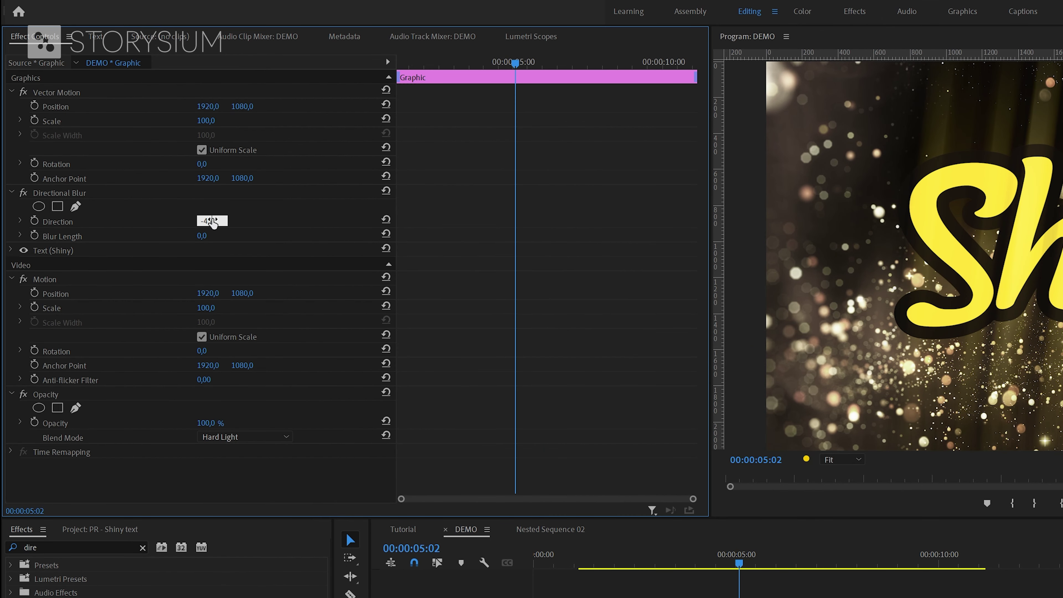
type("45")
key("Return")
left_click(35, 220)
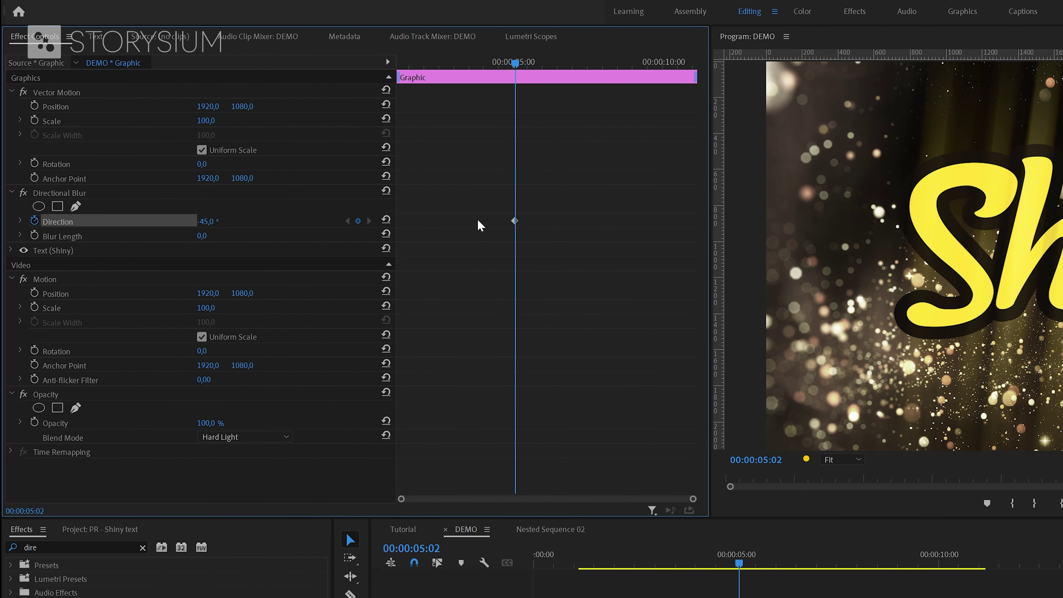
left_click_drag(515, 221, 397, 221)
left_click(211, 220)
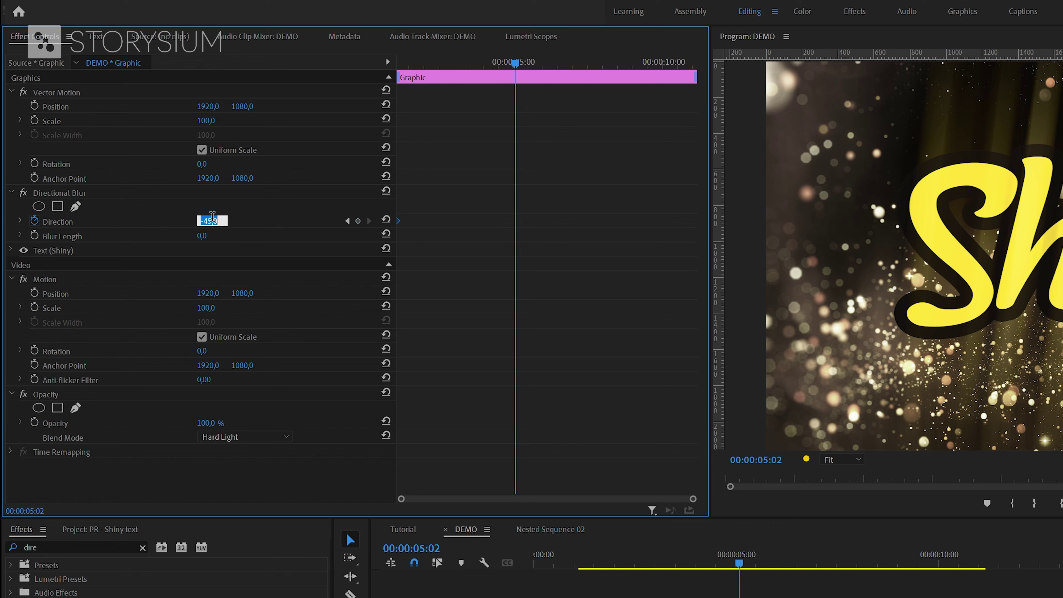
type("315")
key("Return")
left_click_drag(515, 222, 713, 228)
- Set the Directional Blur length to 500
left_click(216, 236)
type("5")
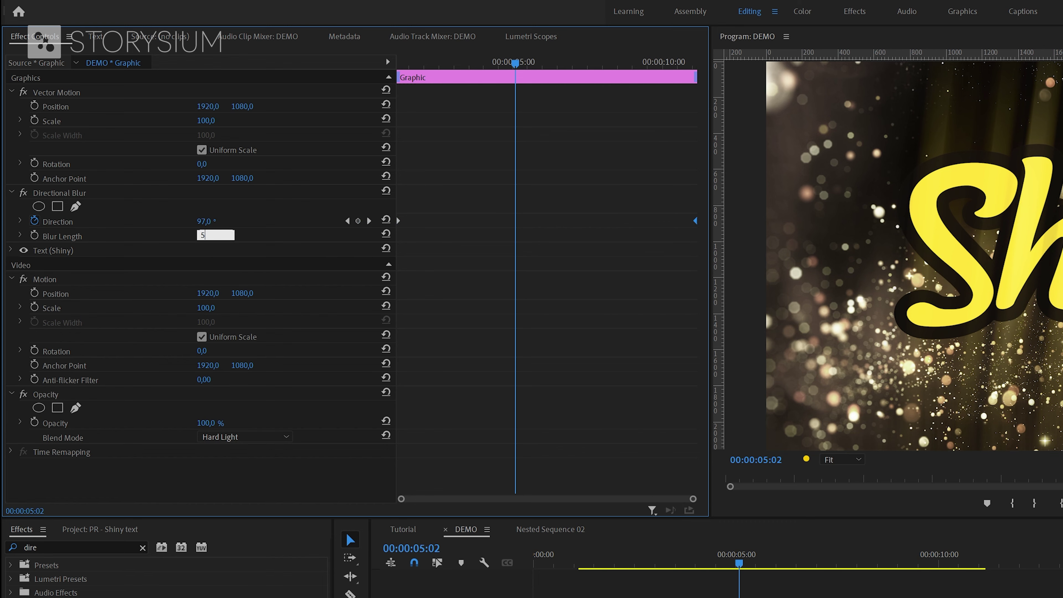
key("Return")
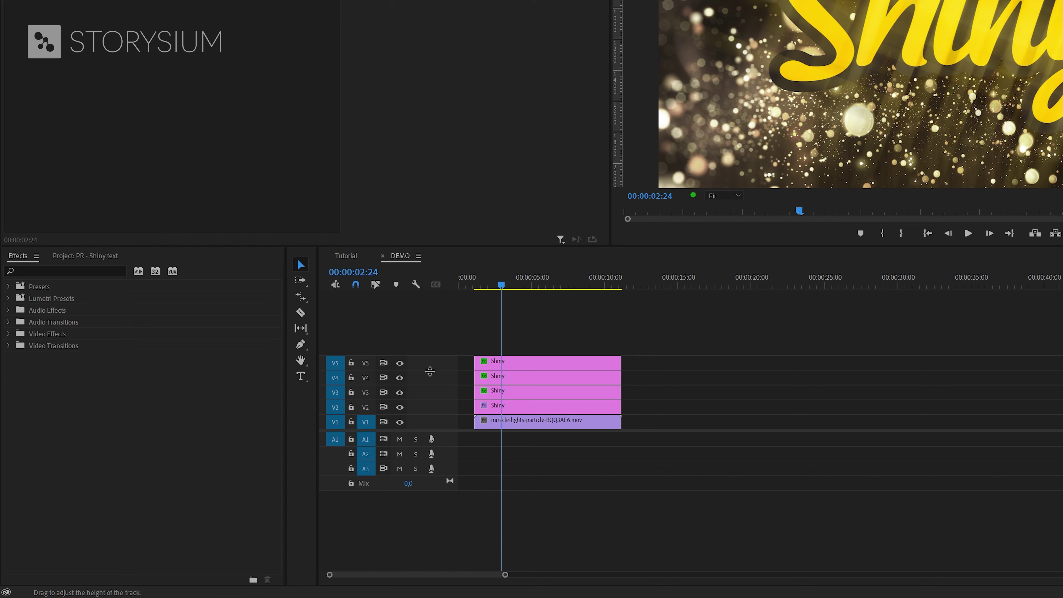
- Find Drop Shadow via a 'drop' search and stack copies onto the V2 Shiny clip
left_click(87, 270)
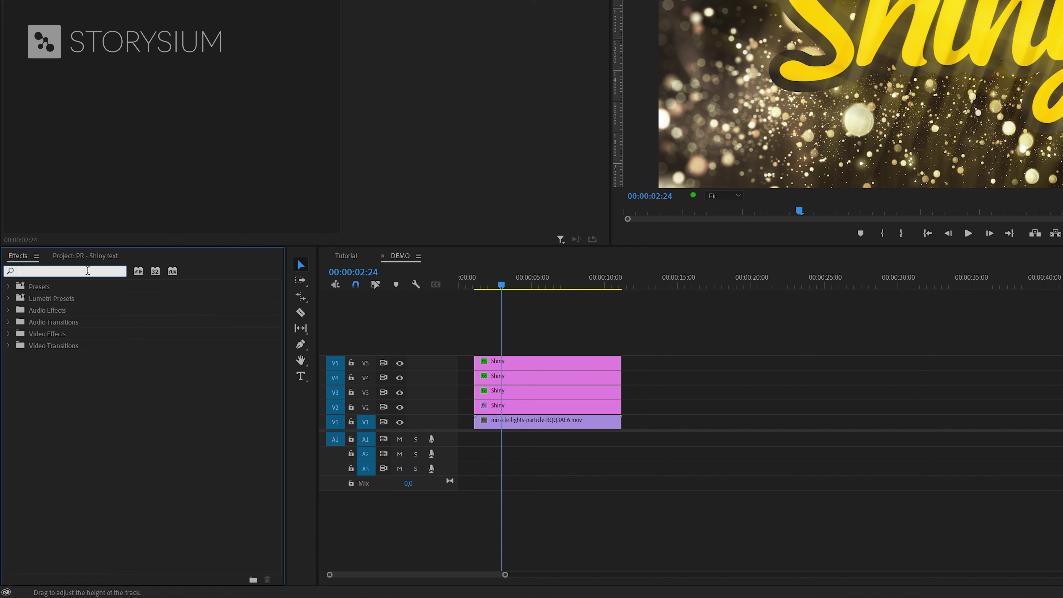
type("drop")
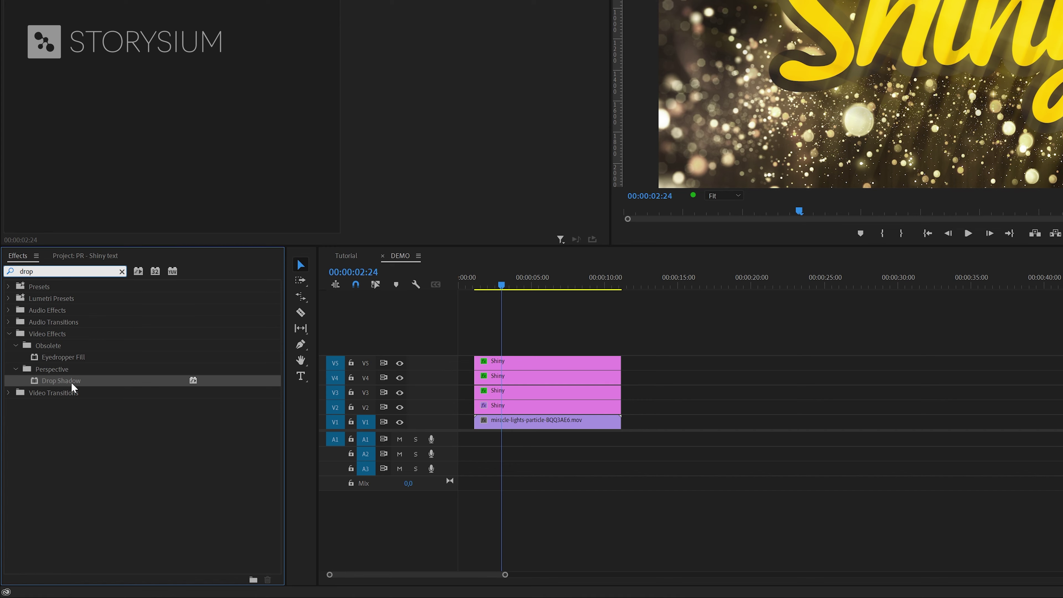
left_click_drag(71, 382, 486, 406)
left_click_drag(110, 383, 505, 410)
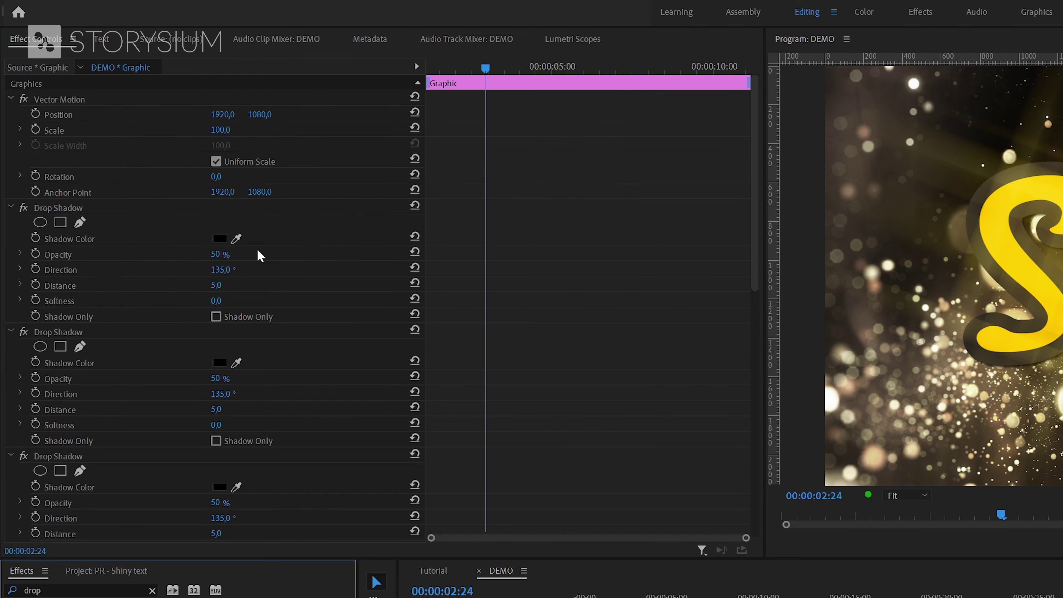
- Give the first two drop shadows 100% opacity with distances 2 and 4
left_click(176, 26)
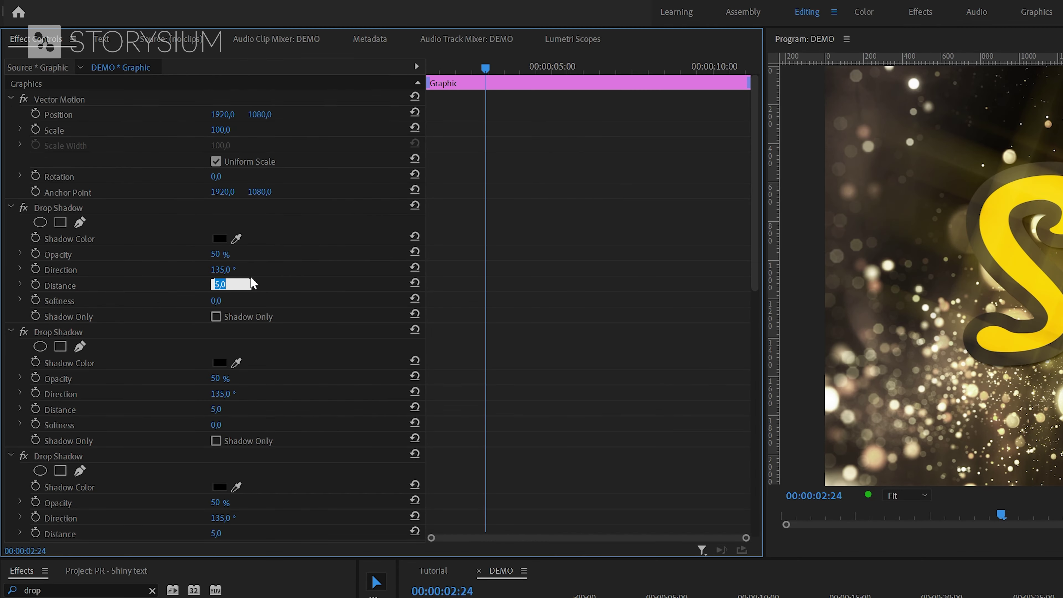
type("2")
key("Return")
left_click(216, 254)
type("100")
key("Return")
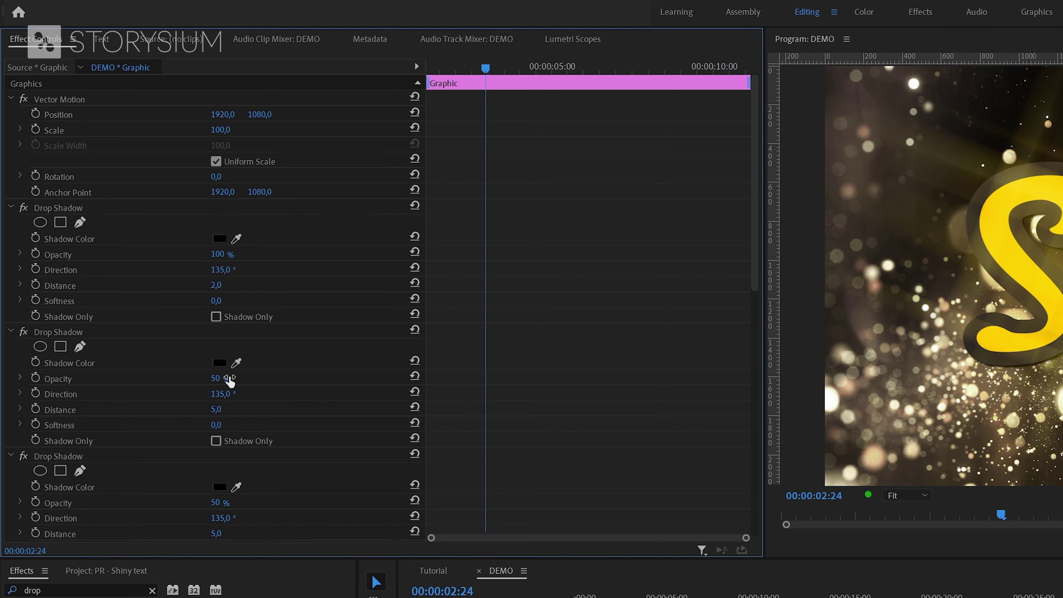
left_click(216, 409)
type("4")
left_click(215, 378)
type("100")
key("Return")
- Set the third drop shadow to distance 8 and 100% opacity
scroll(246, 395, "down", 1)
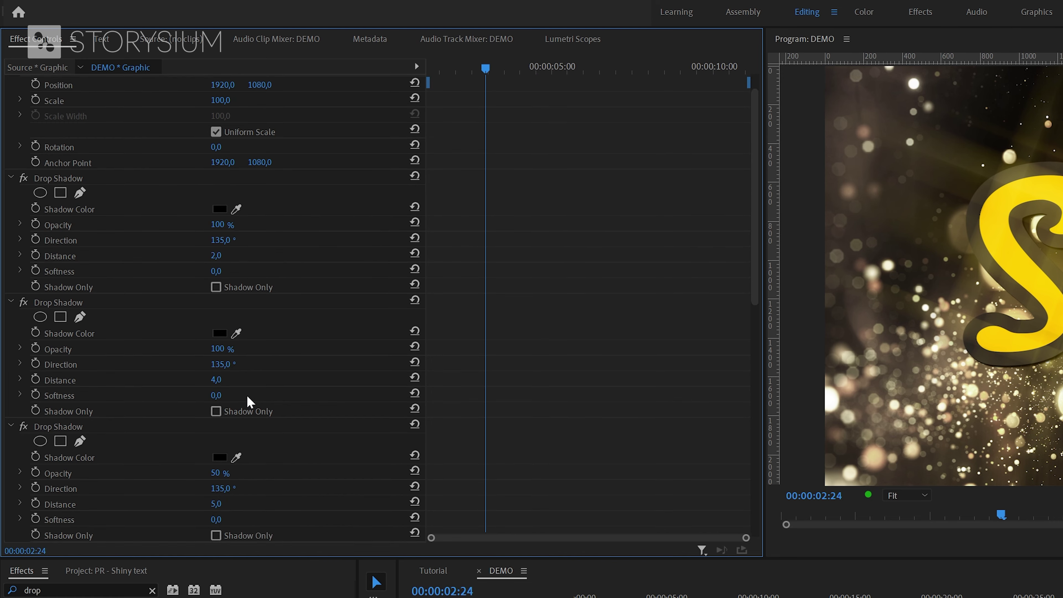
scroll(247, 395, "down", 2)
left_click(216, 444)
type("8")
key("Return")
left_click(216, 414)
type("100")
key("Return")
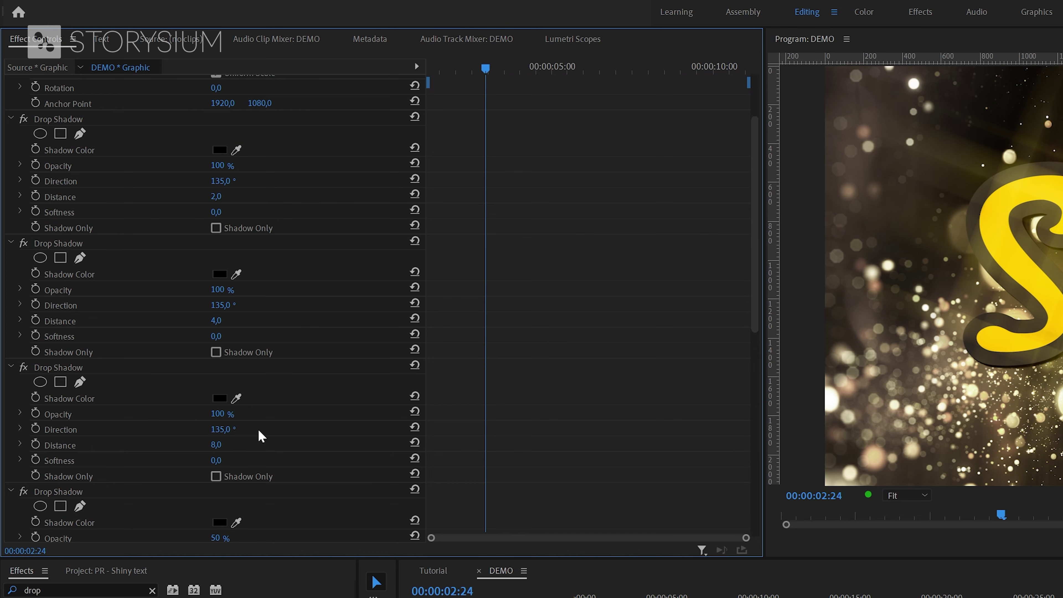
- Set the fourth and fifth drop shadows to 100% opacity with distances 16 and 32
scroll(261, 436, "down", 3)
left_click(231, 462)
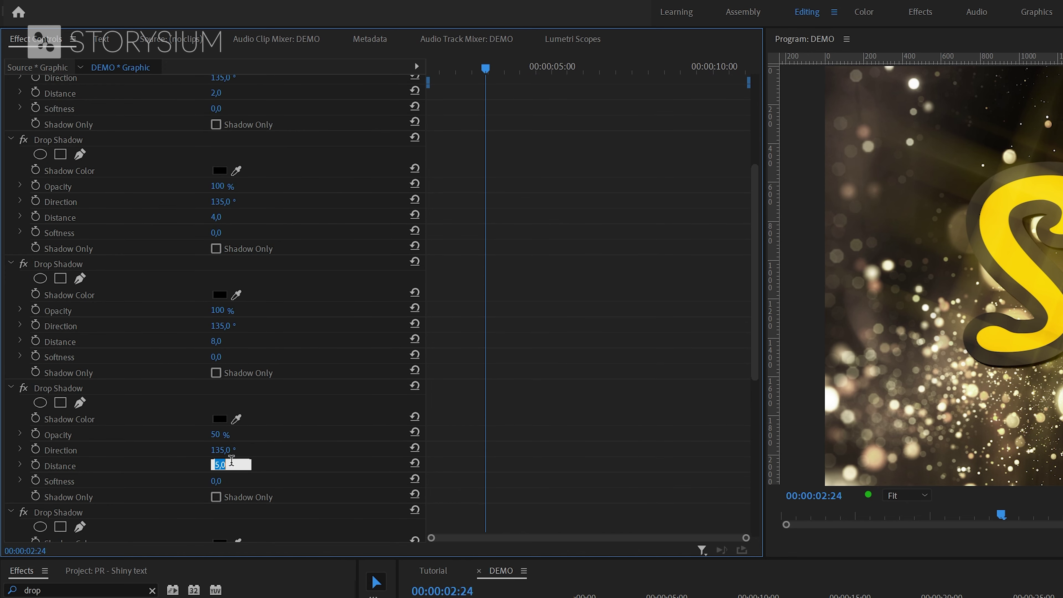
type("16")
key("Return")
left_click(222, 435)
type("100")
key("Return")
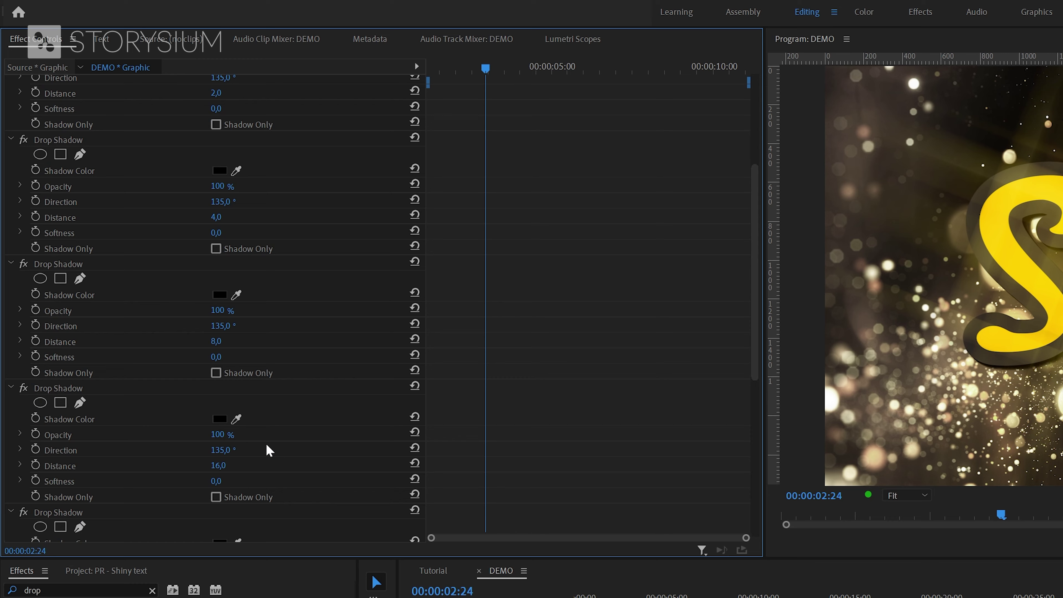
scroll(251, 456, "down", 3)
left_click(215, 470)
type("100")
left_click(216, 501)
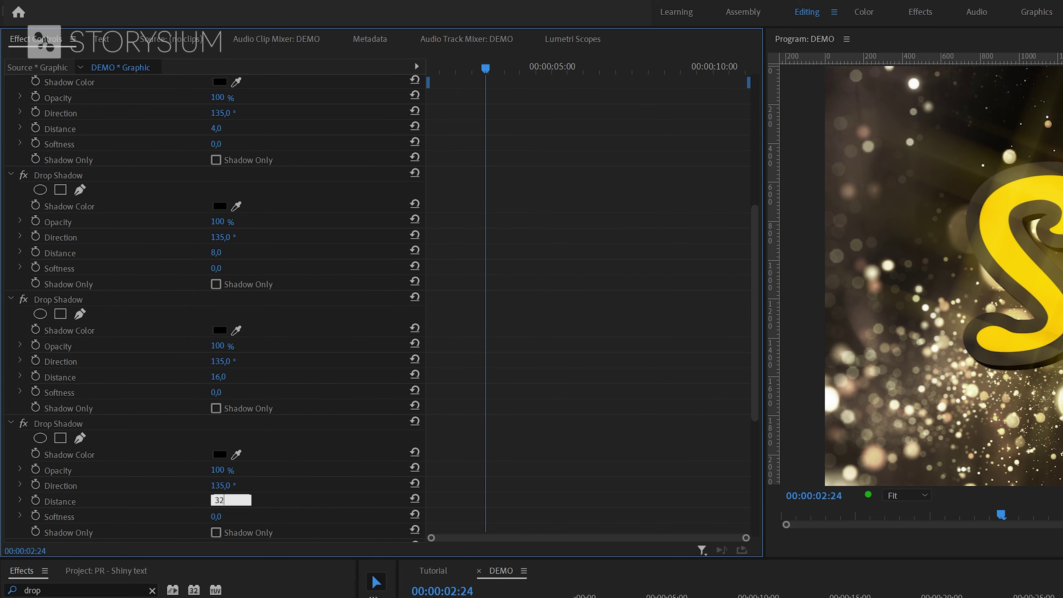
type("32")
key("Return")
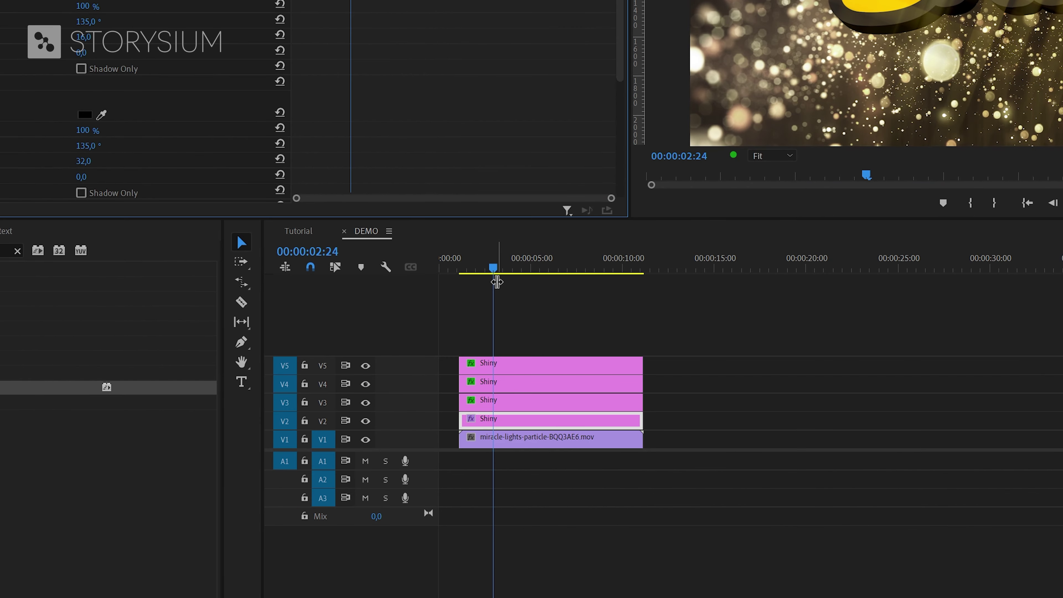
- Nest the four selected Shiny title clips as Nested Sequence 09 and select the resulting clip
left_click_drag(524, 308, 517, 420)
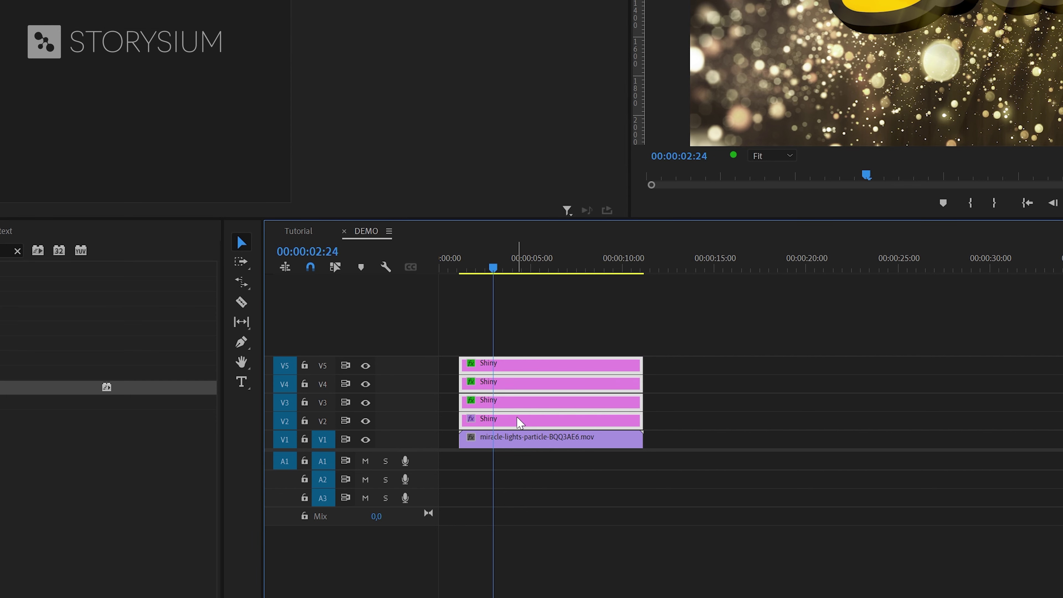
right_click(515, 421)
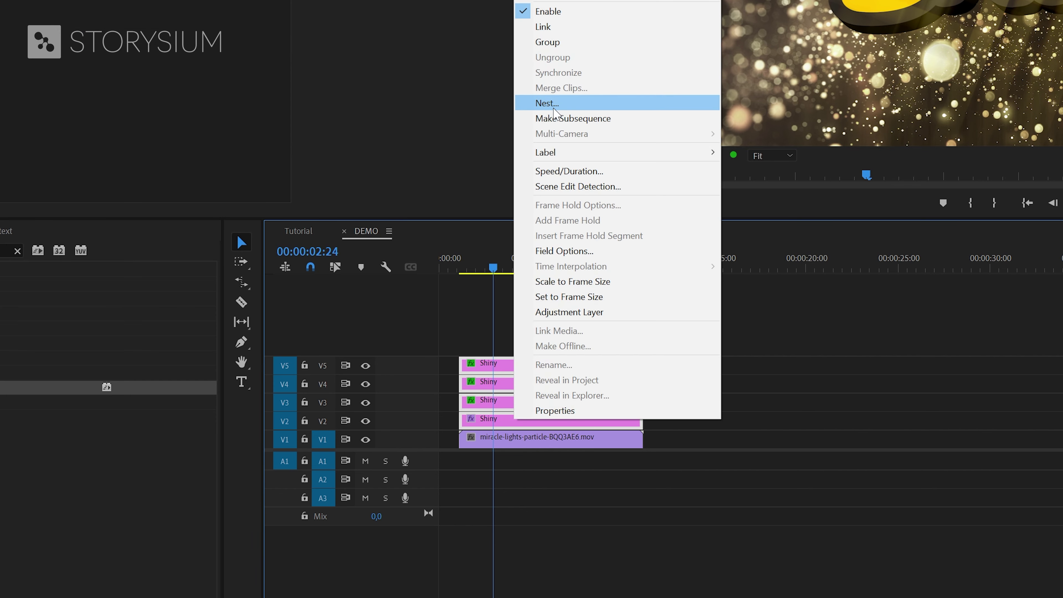
left_click(554, 110)
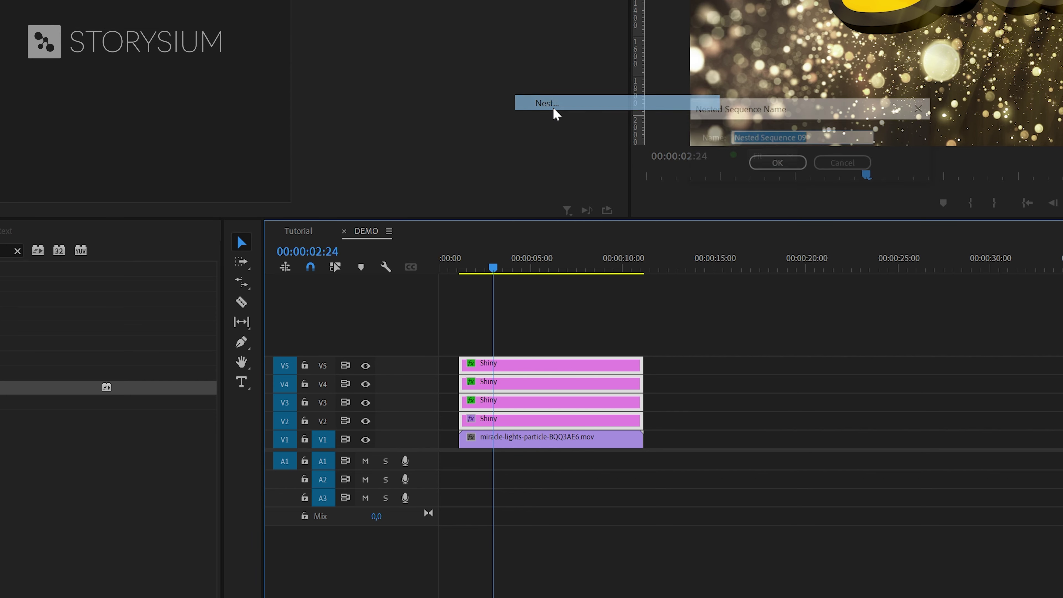
left_click(773, 168)
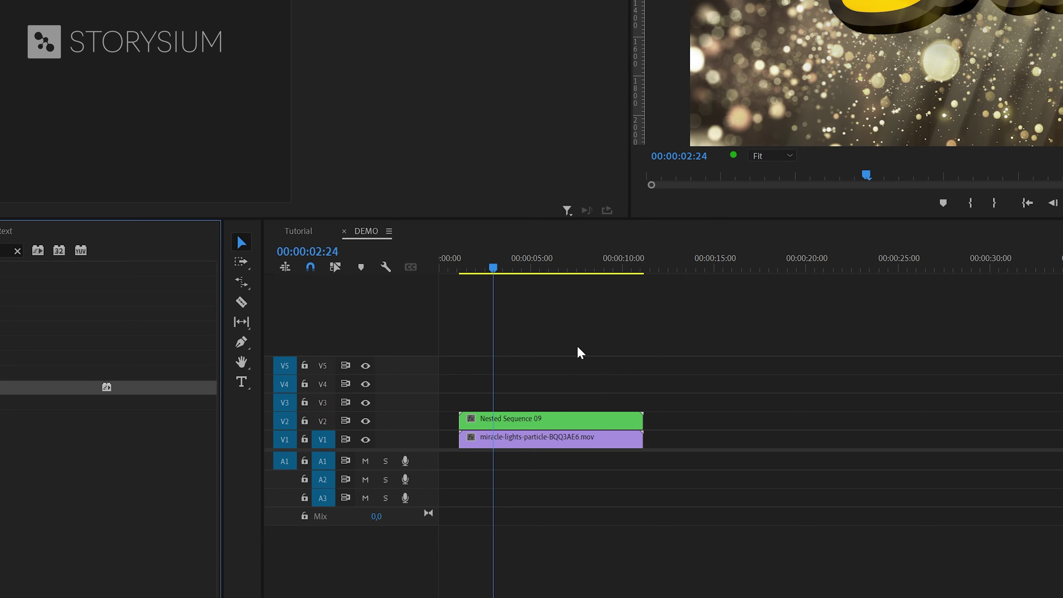
left_click(521, 422)
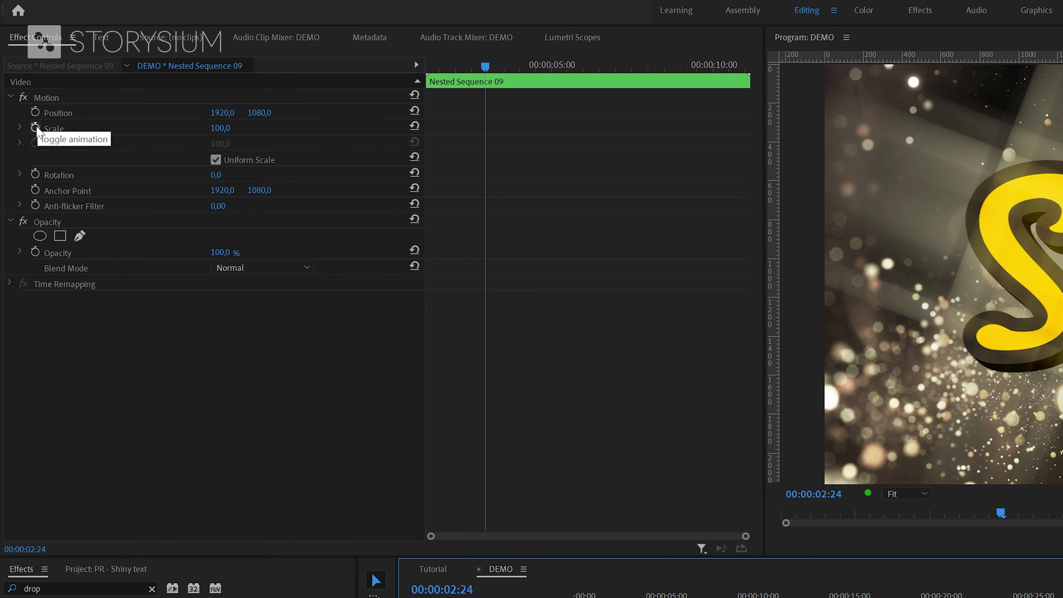
- Keyframe Nested Sequence 09's scale from 100 at the start to 115 at the end, then preview it
left_click(36, 128)
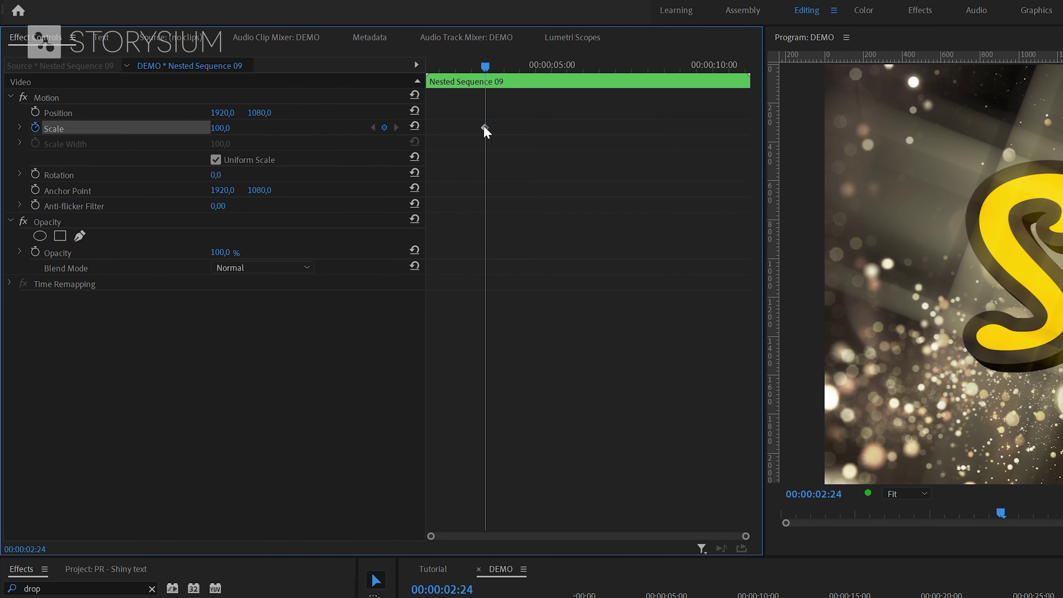
left_click_drag(485, 128, 724, 133)
left_click(220, 128)
type("115")
key("Return")
key("space")
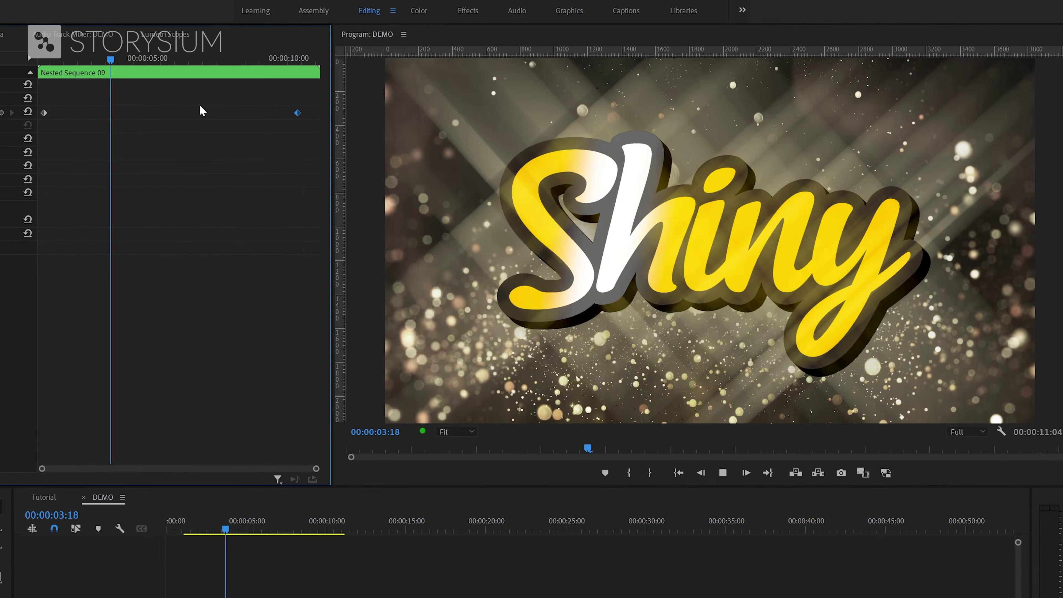
key("space")
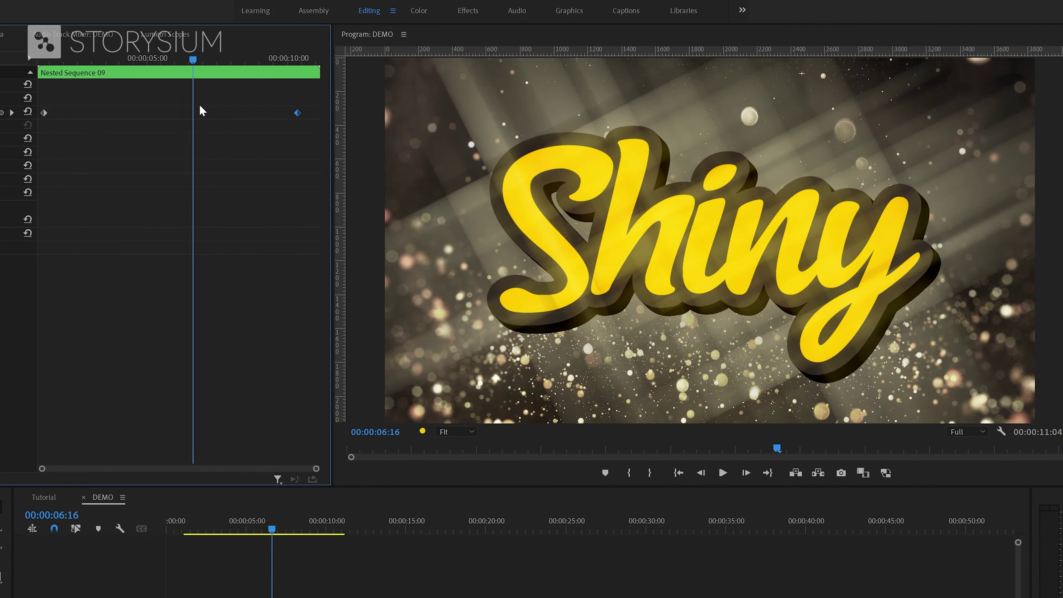
- Search 'basi' and apply the Basic 3D effect to Nested Sequence 09
left_click(0, 513)
type("ba")
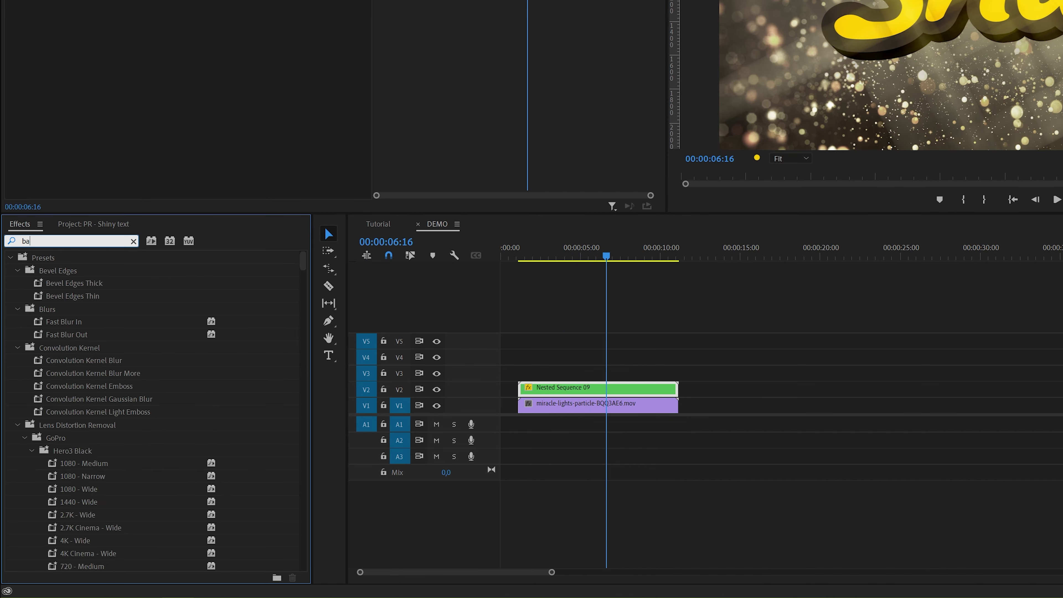
type("sic")
left_click(49, 337)
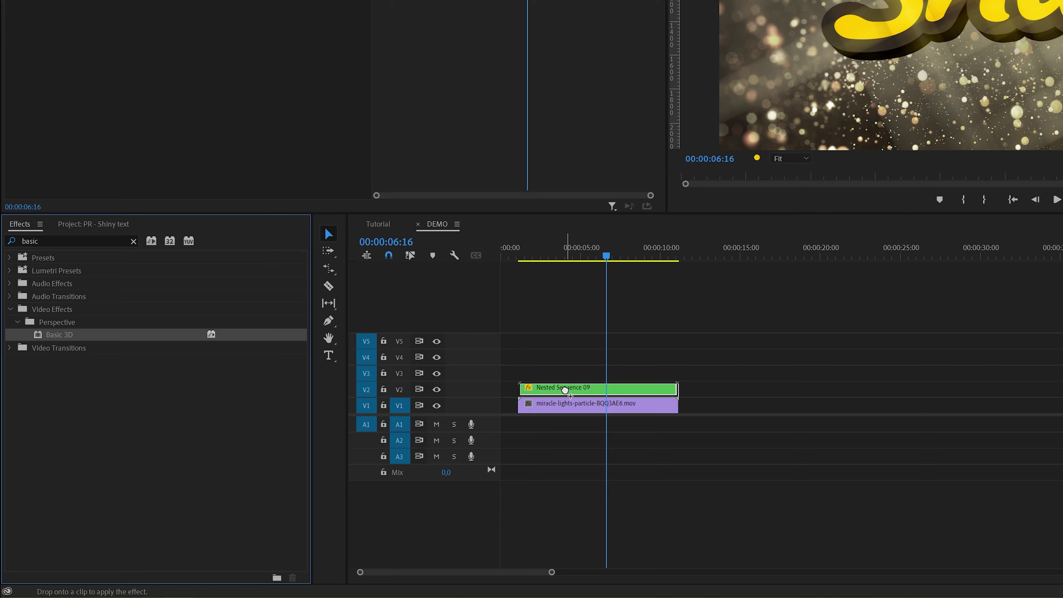
left_click_drag(565, 389, 566, 387)
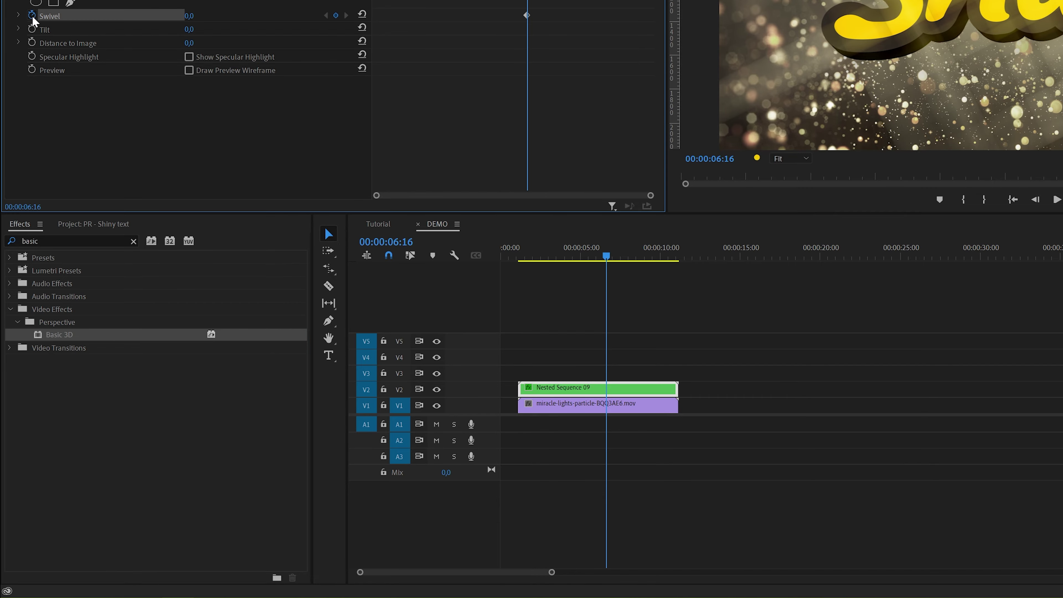